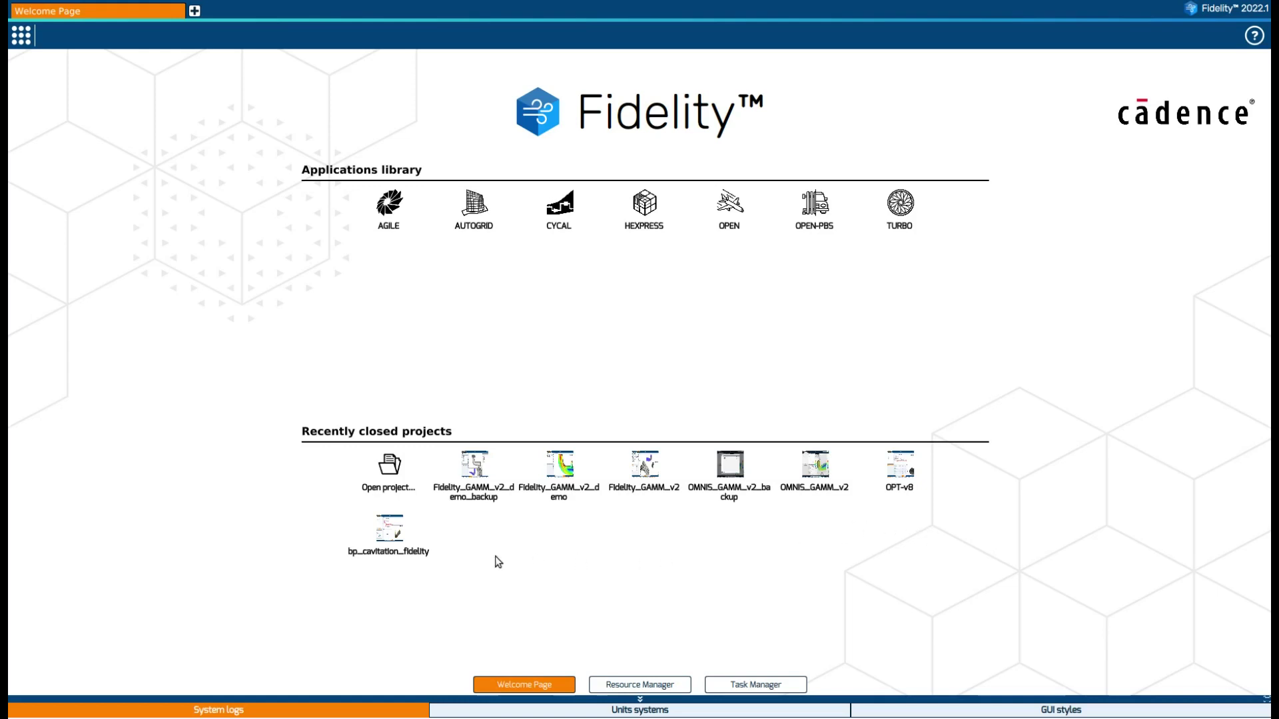
Open the recent project Fidelity_GAMM_v2_demo_backup and view the Welcome Page in an additional tab.
double_click(478, 479)
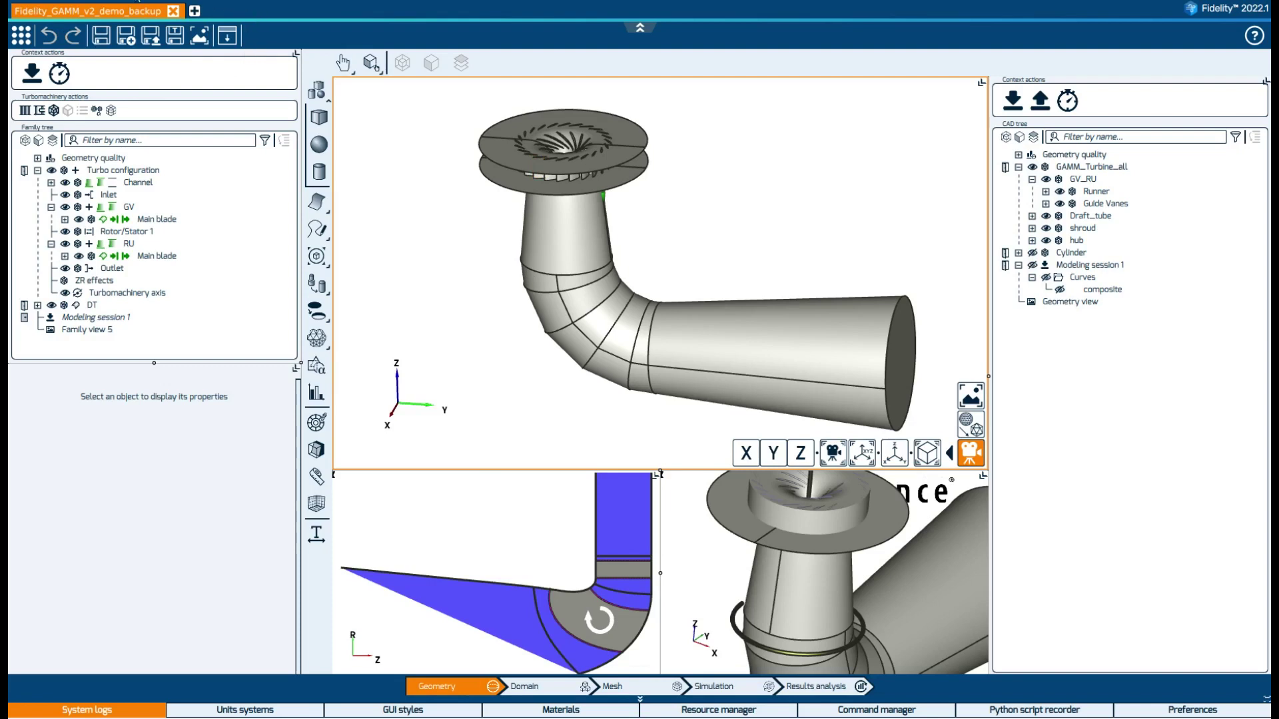
click(194, 11)
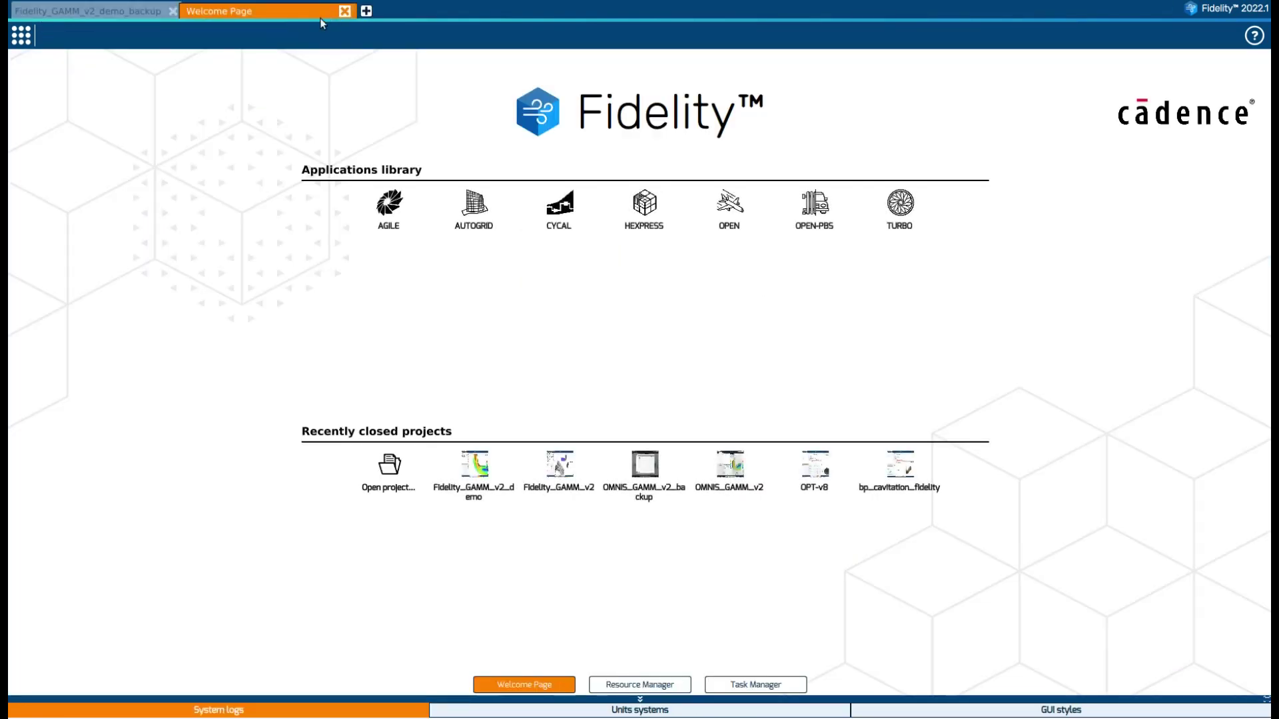
click(345, 13)
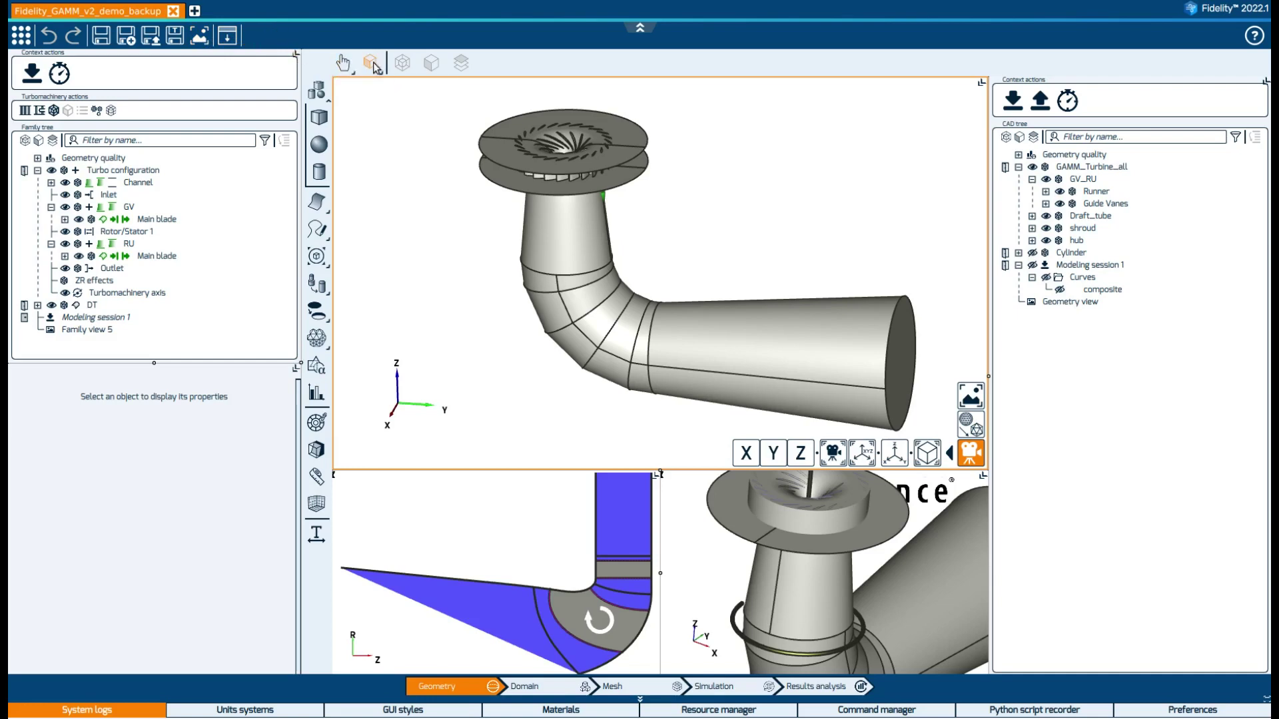
Look through the available selection modes, selection parameters and 3D selection modes.
click(344, 65)
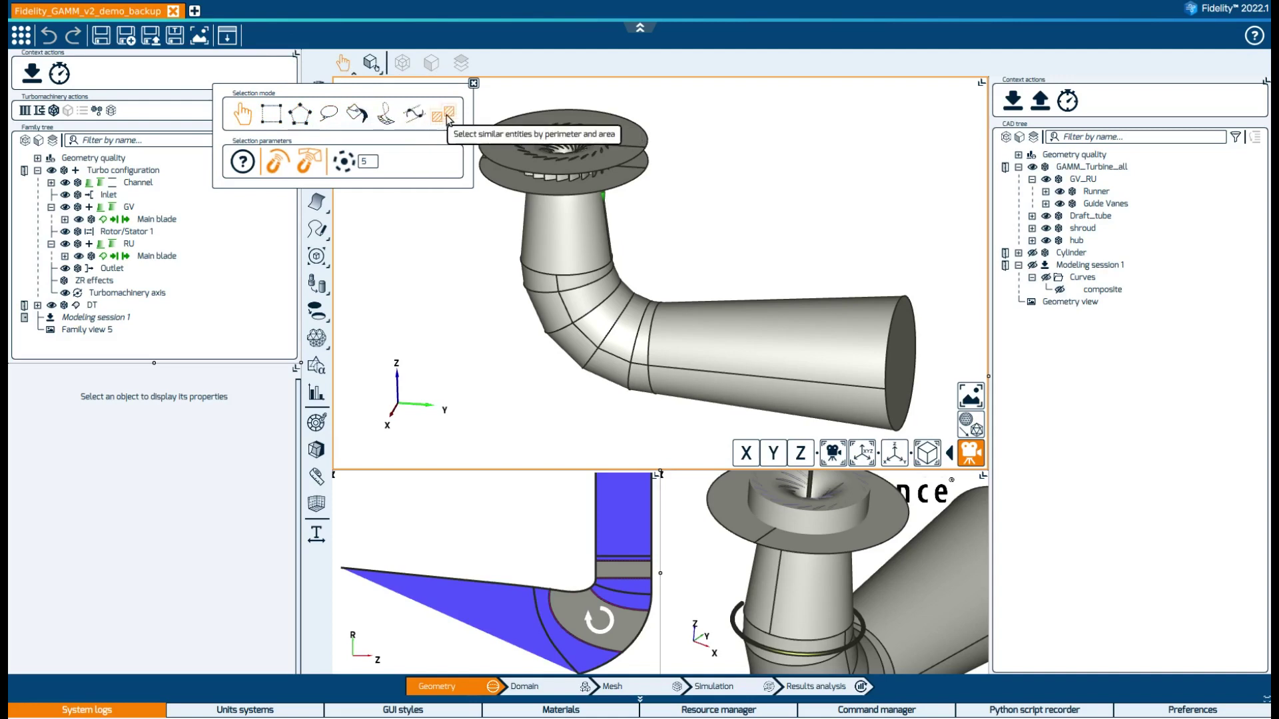
click(473, 83)
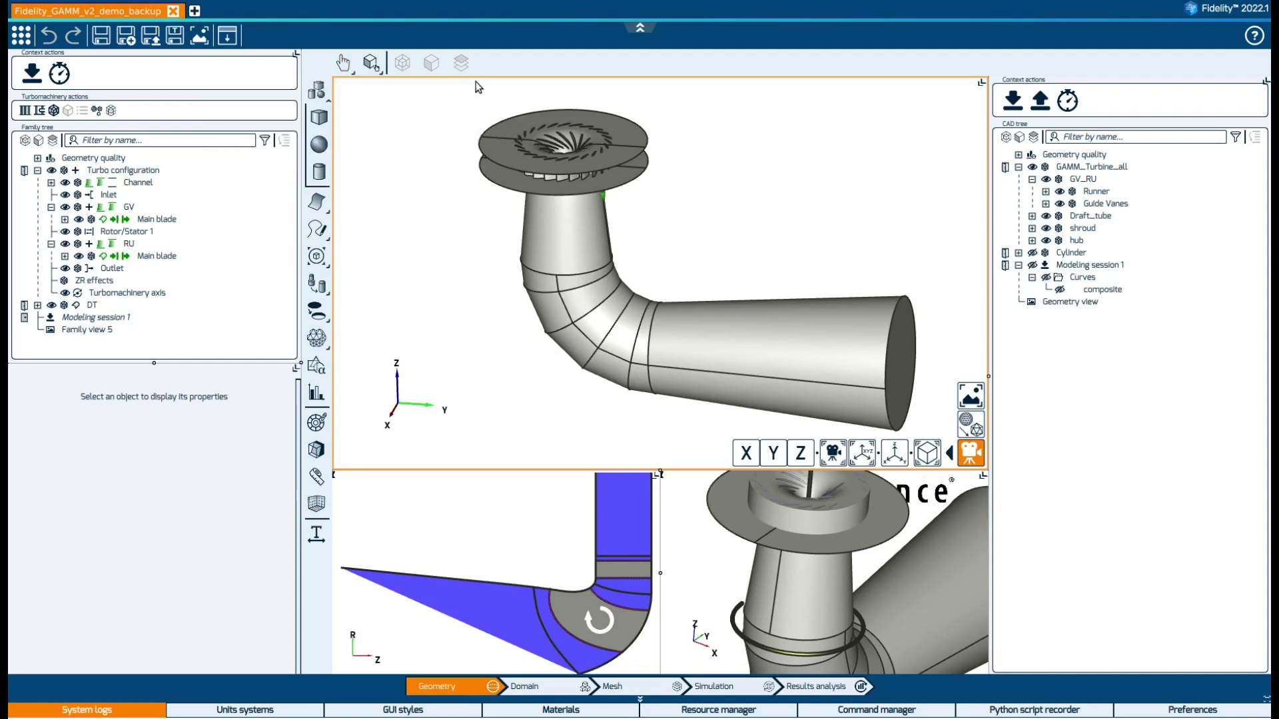
click(371, 63)
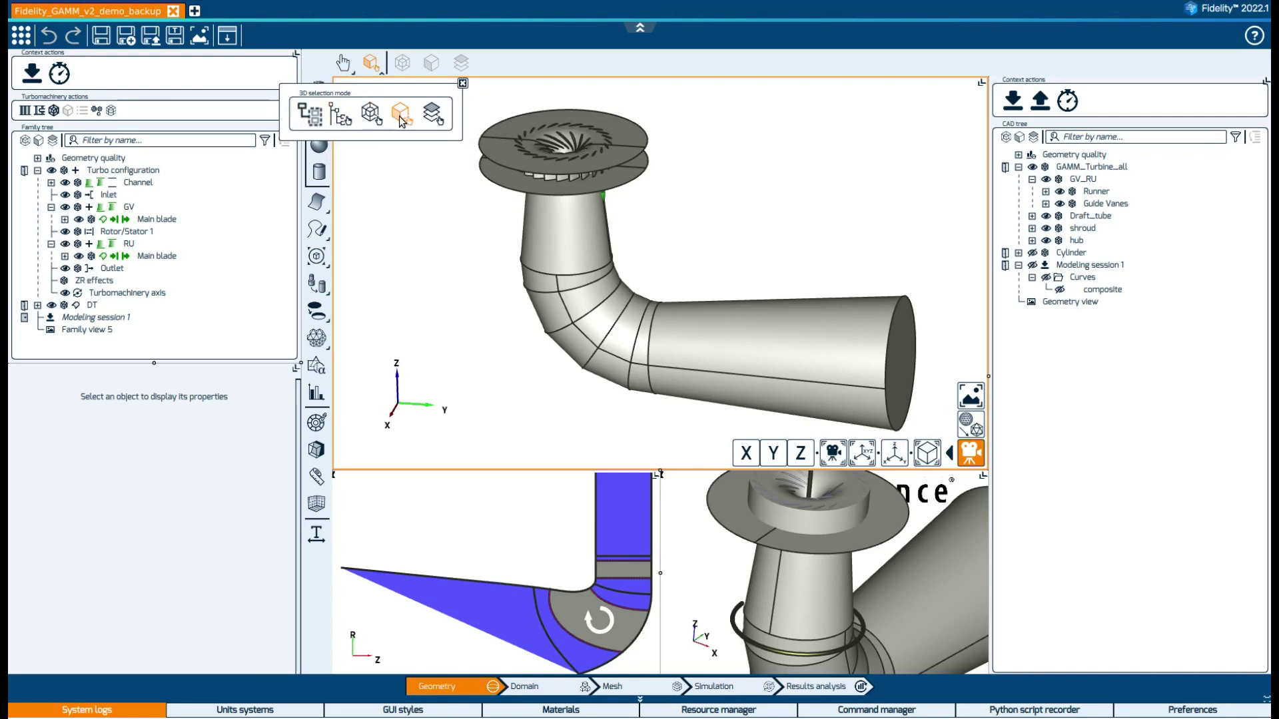
click(461, 82)
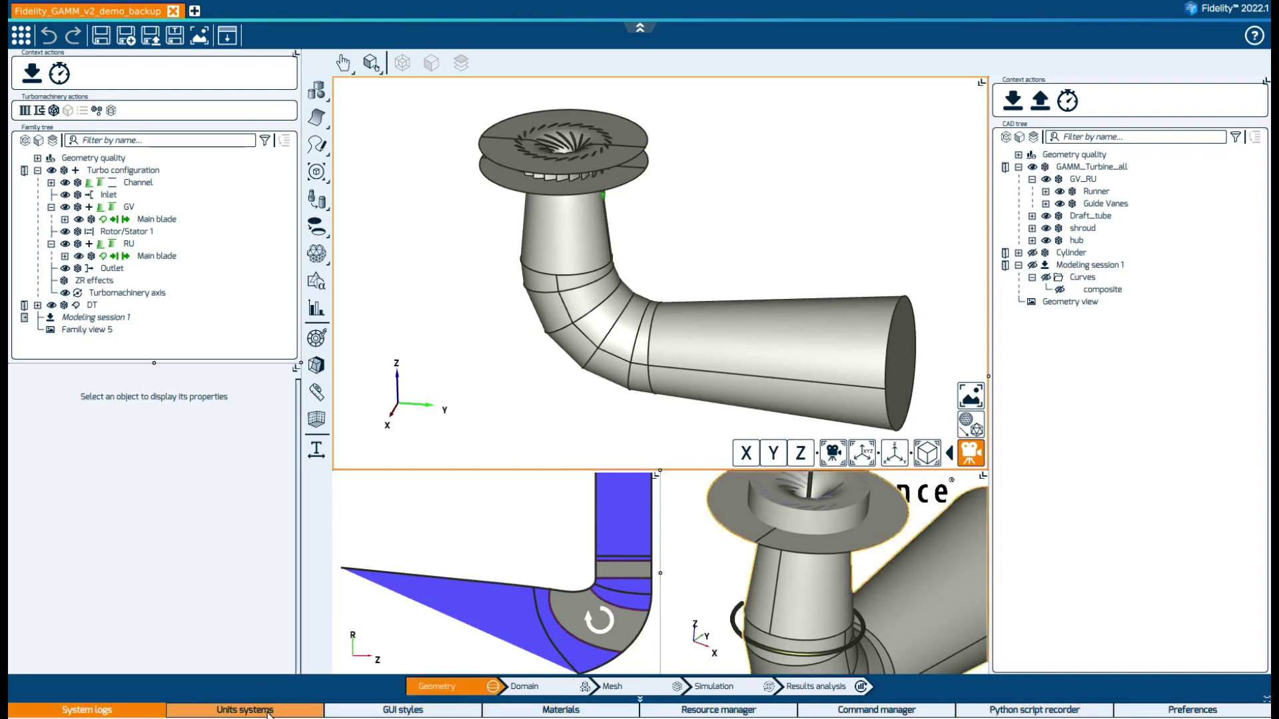
Review the units systems, and try the Fidelity dark GUI style before restoring Fidelity default.
click(267, 711)
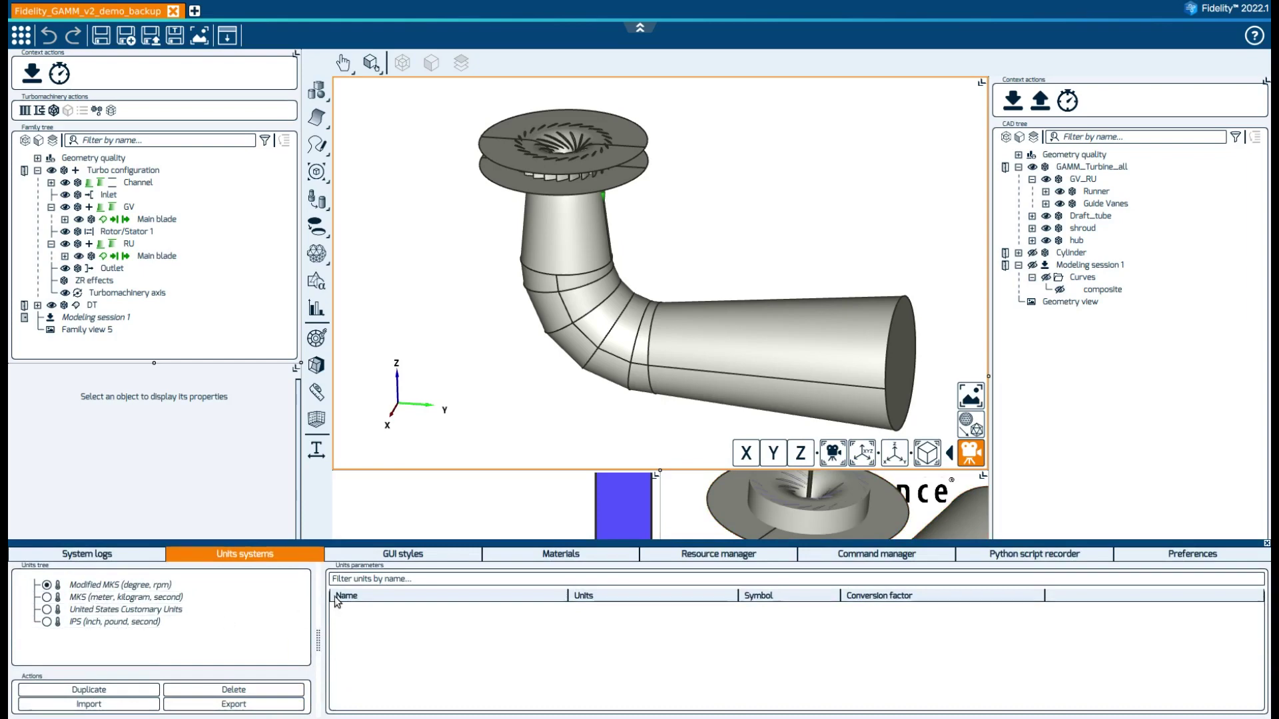
click(374, 554)
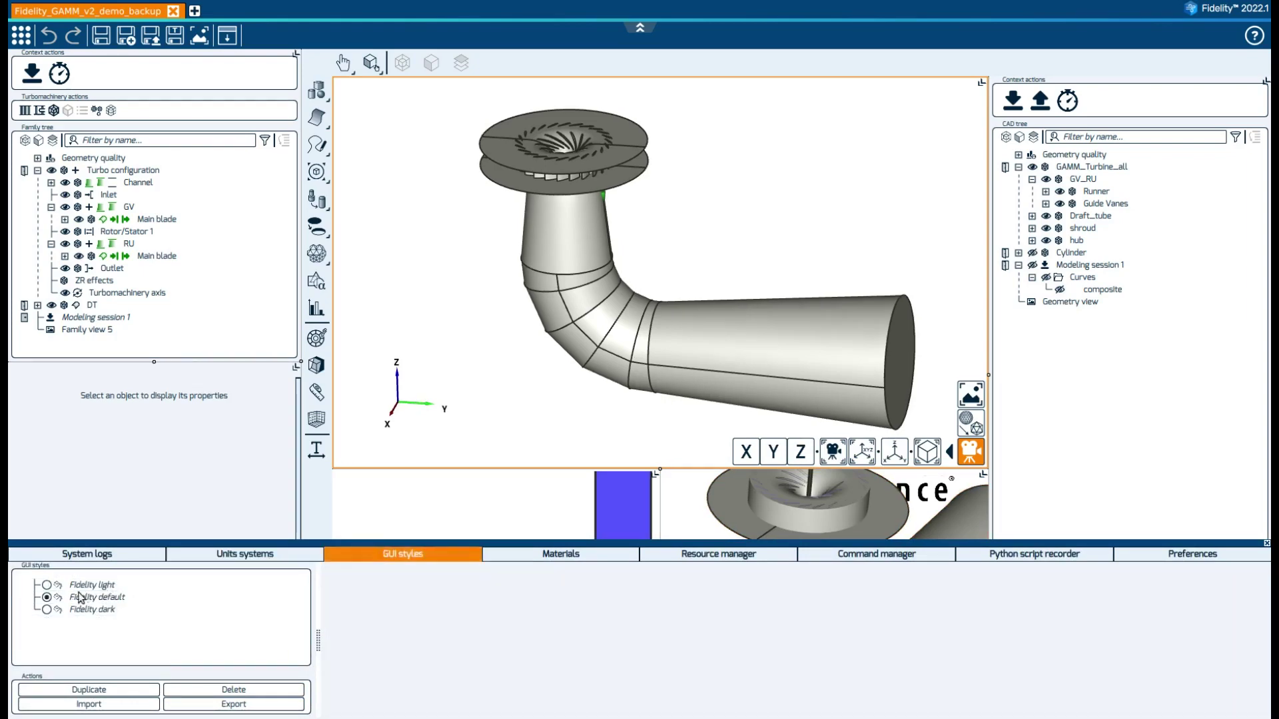
click(46, 610)
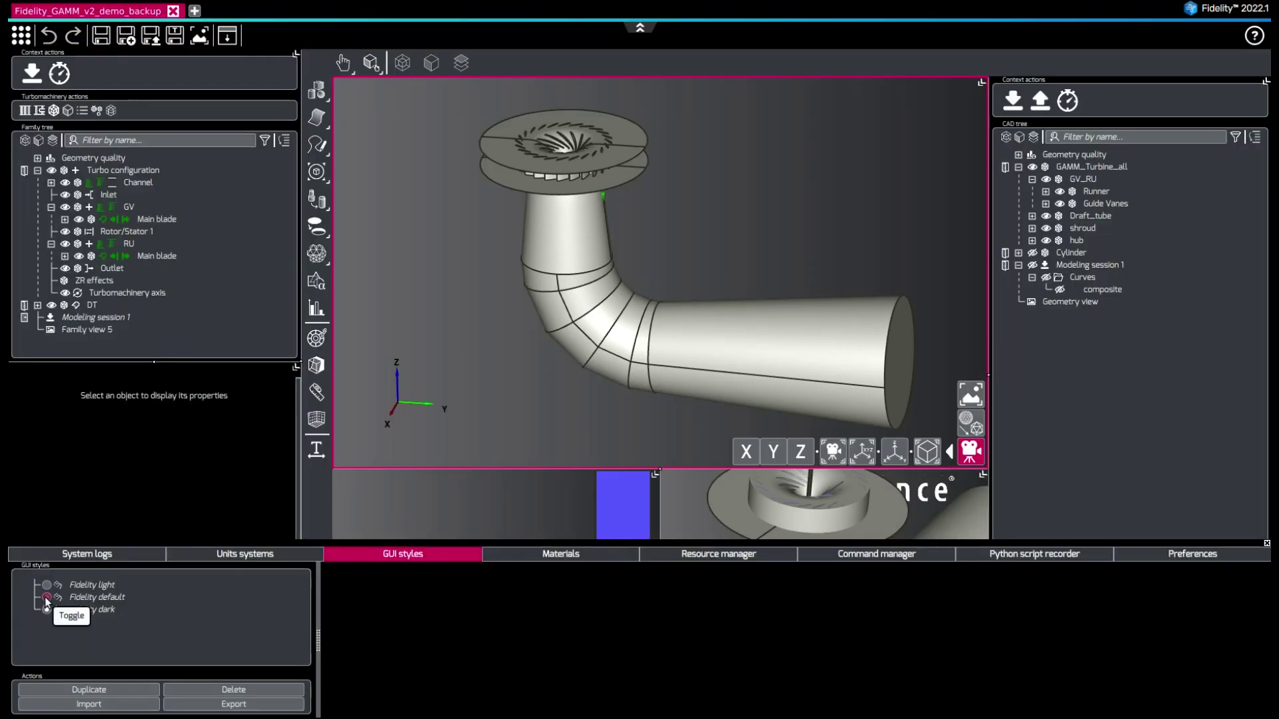
click(47, 598)
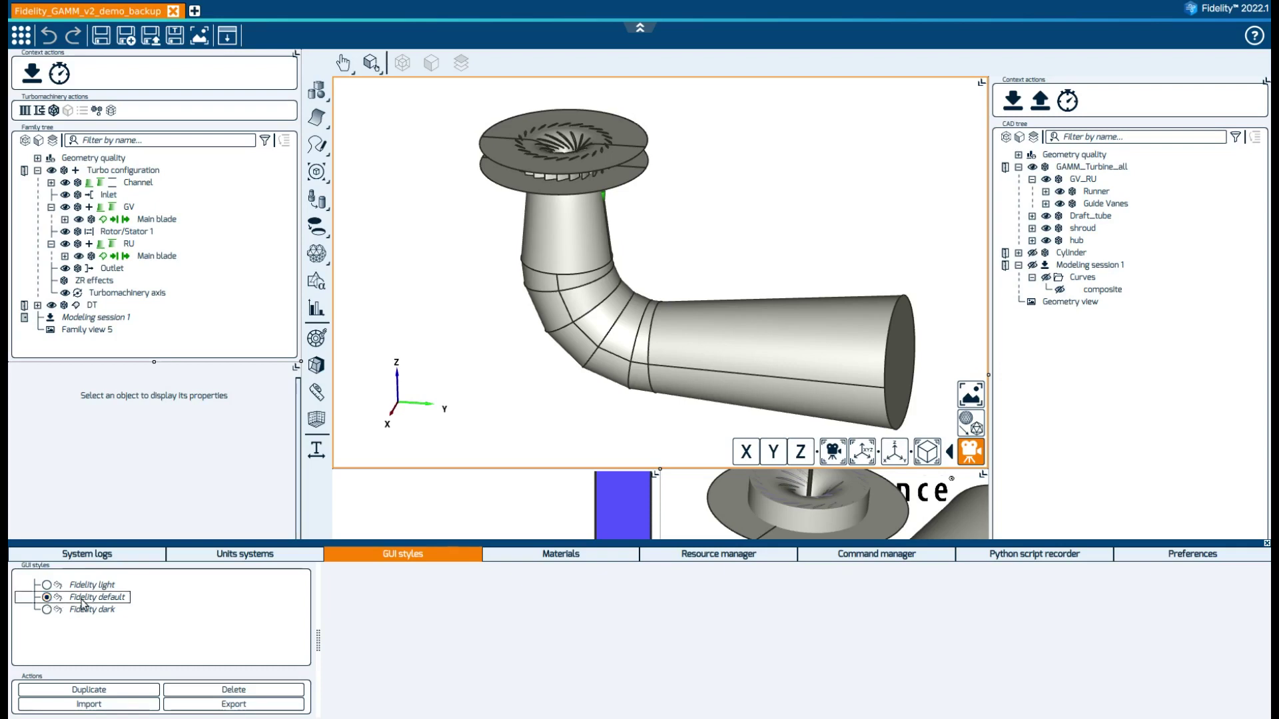
Review the resource manager, command manager, recorded Python script and preferences.
click(719, 557)
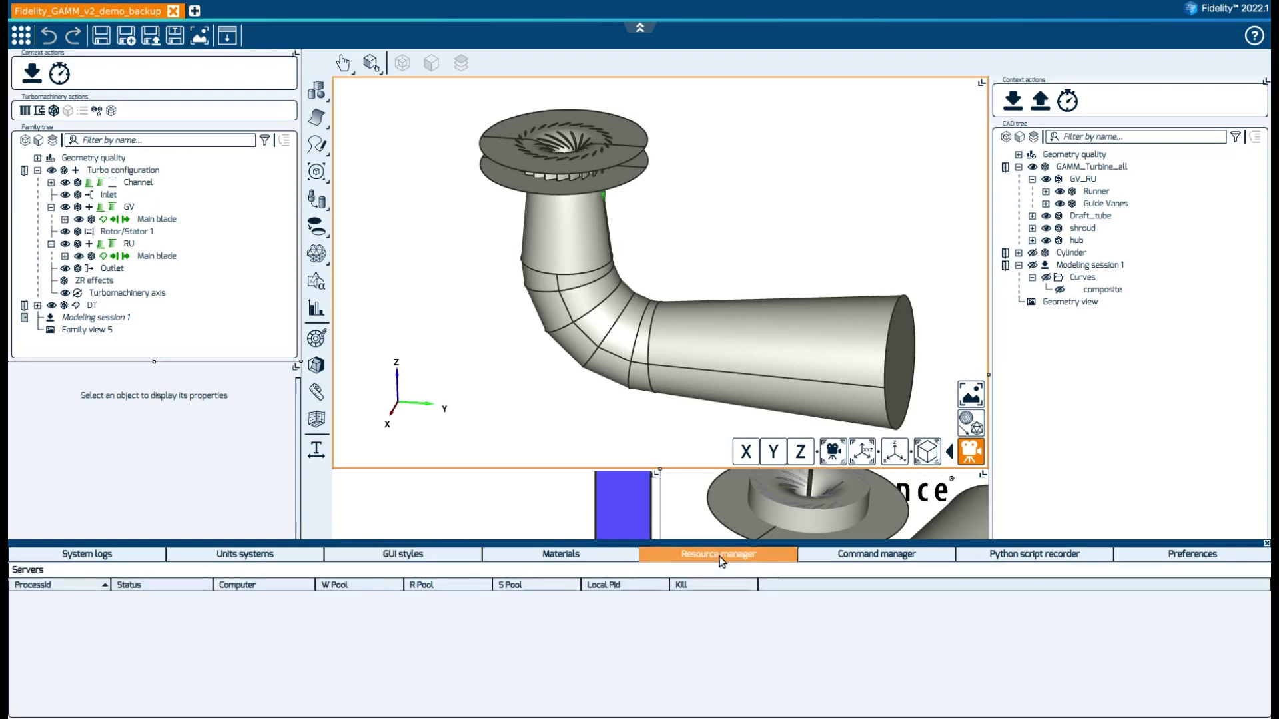
click(834, 553)
click(1002, 557)
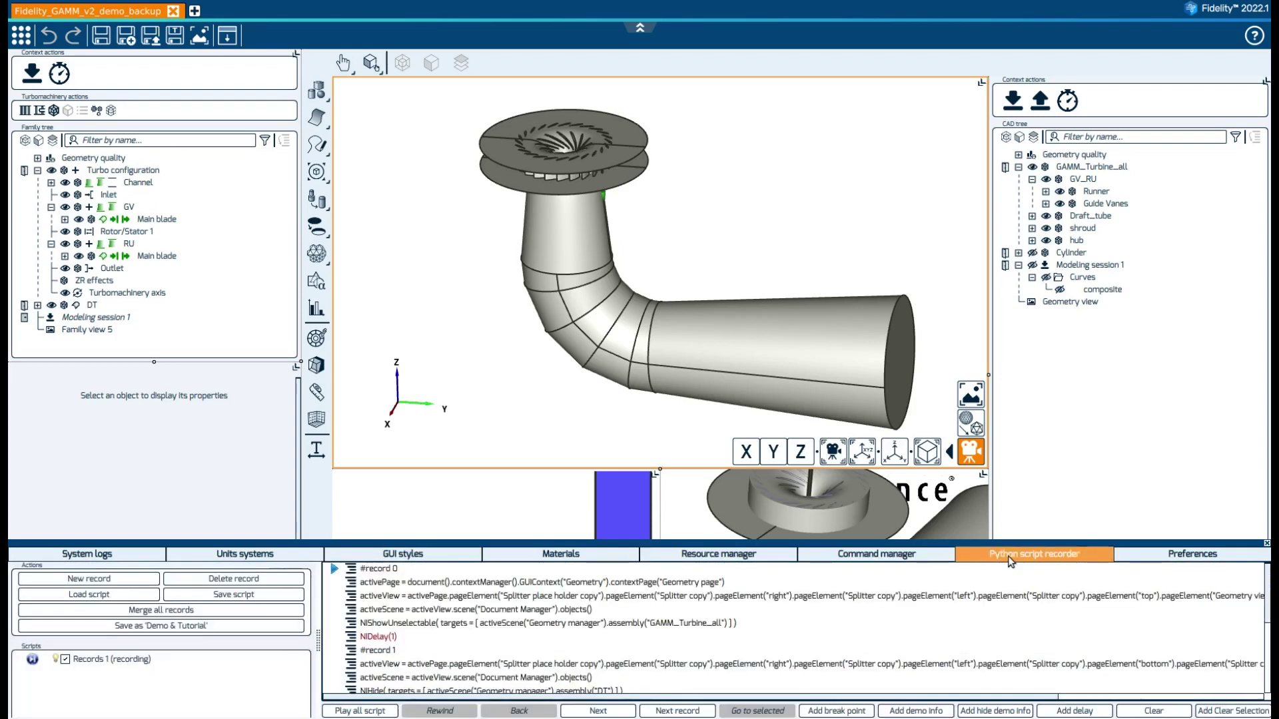
scroll(533, 603, down, 5)
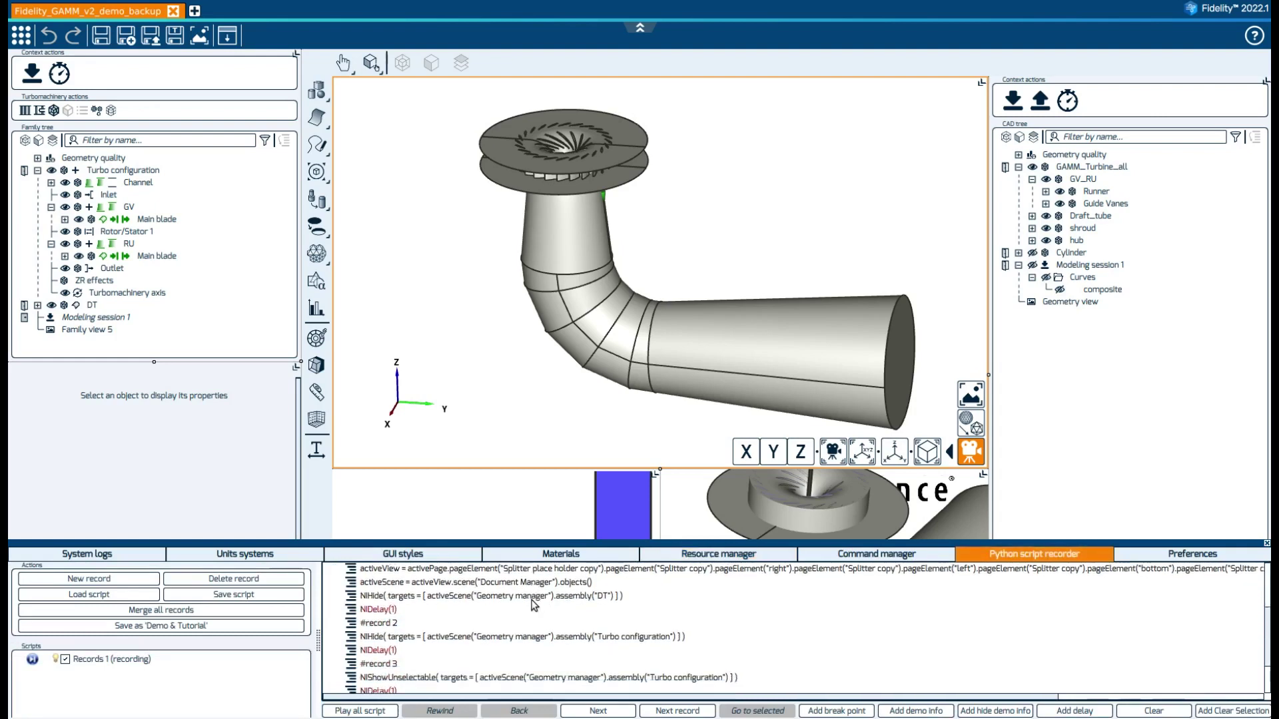
scroll(533, 605, down, 1)
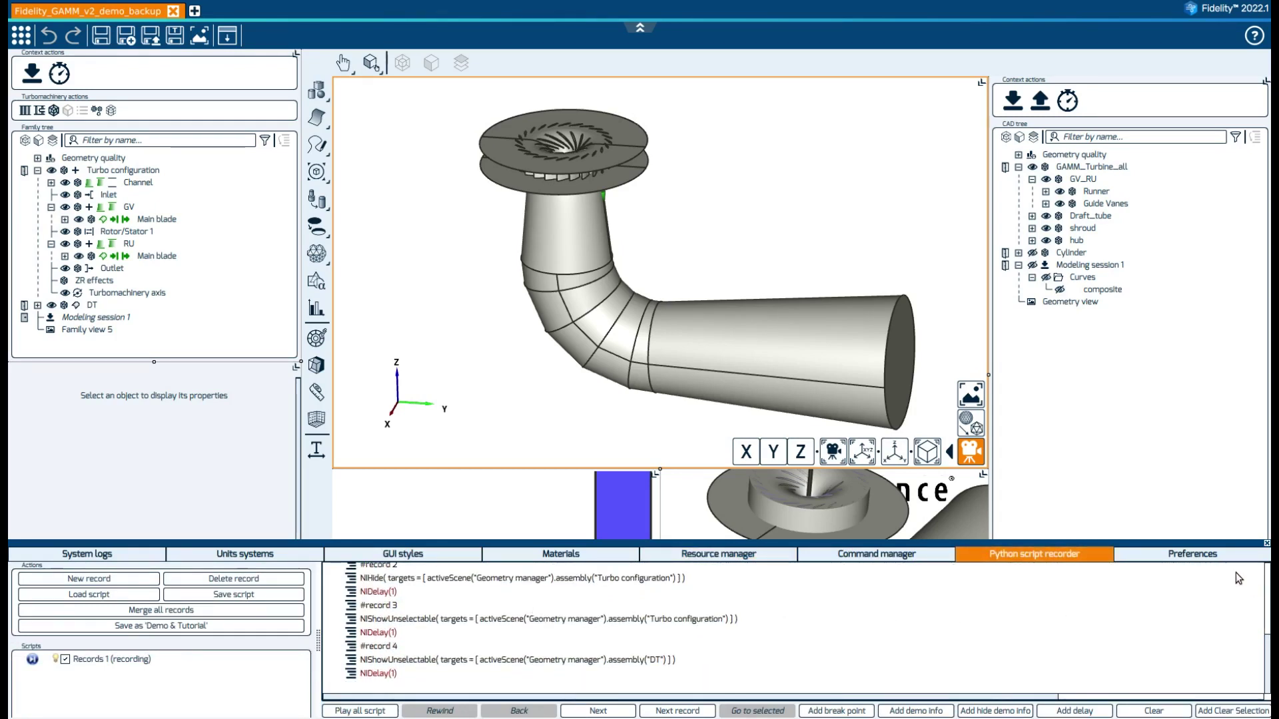
click(1213, 562)
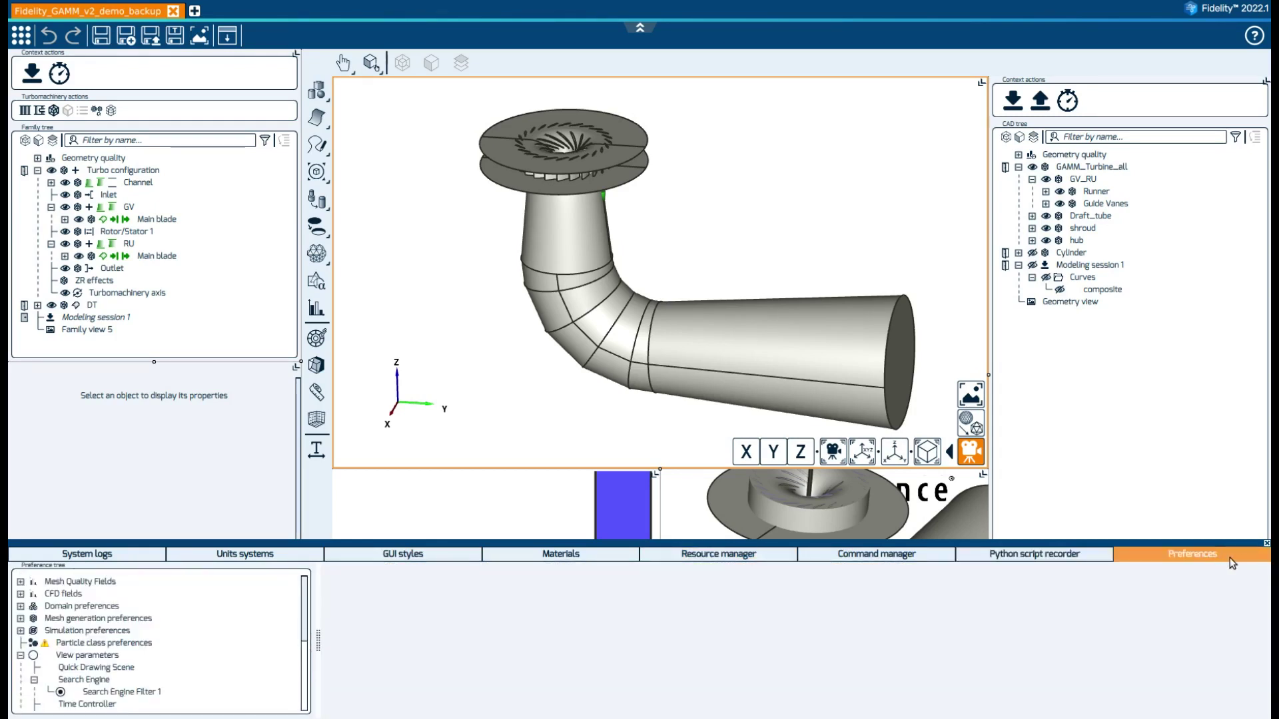
click(1268, 544)
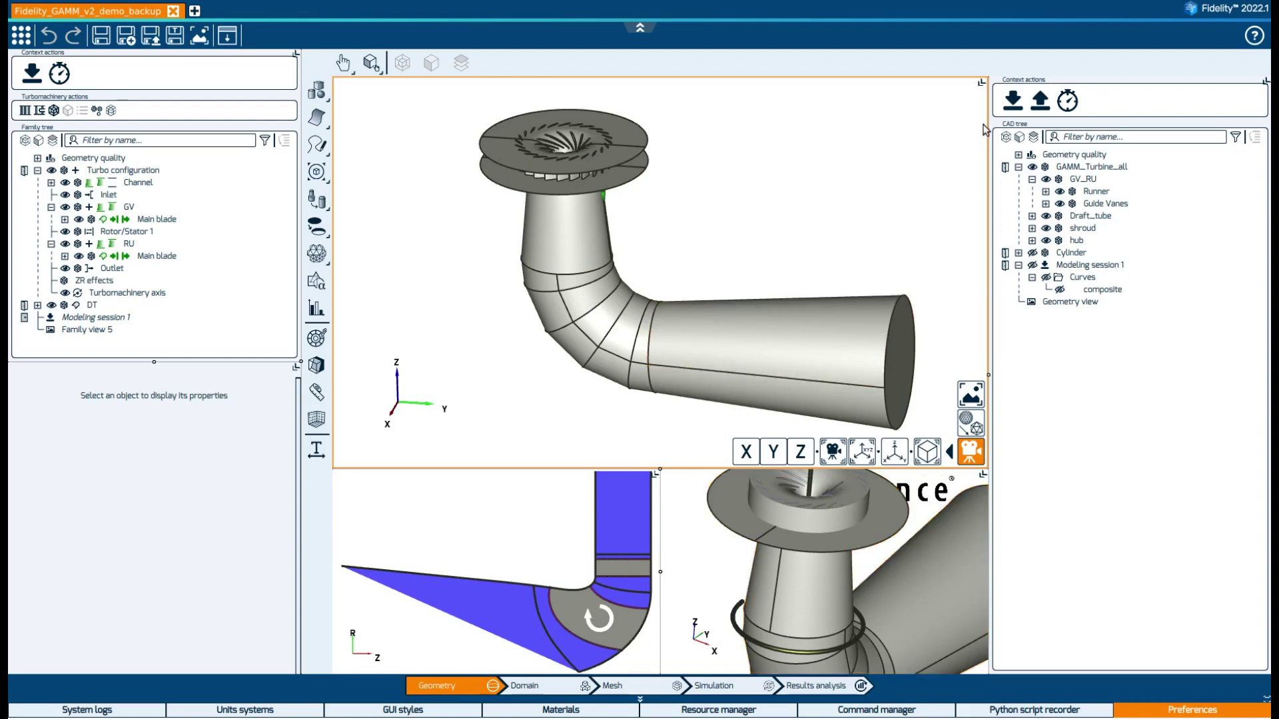
Split the main 3D view to add an empty view, widen and remove it, and shift the divider above the lower views.
mouse_move(981, 90)
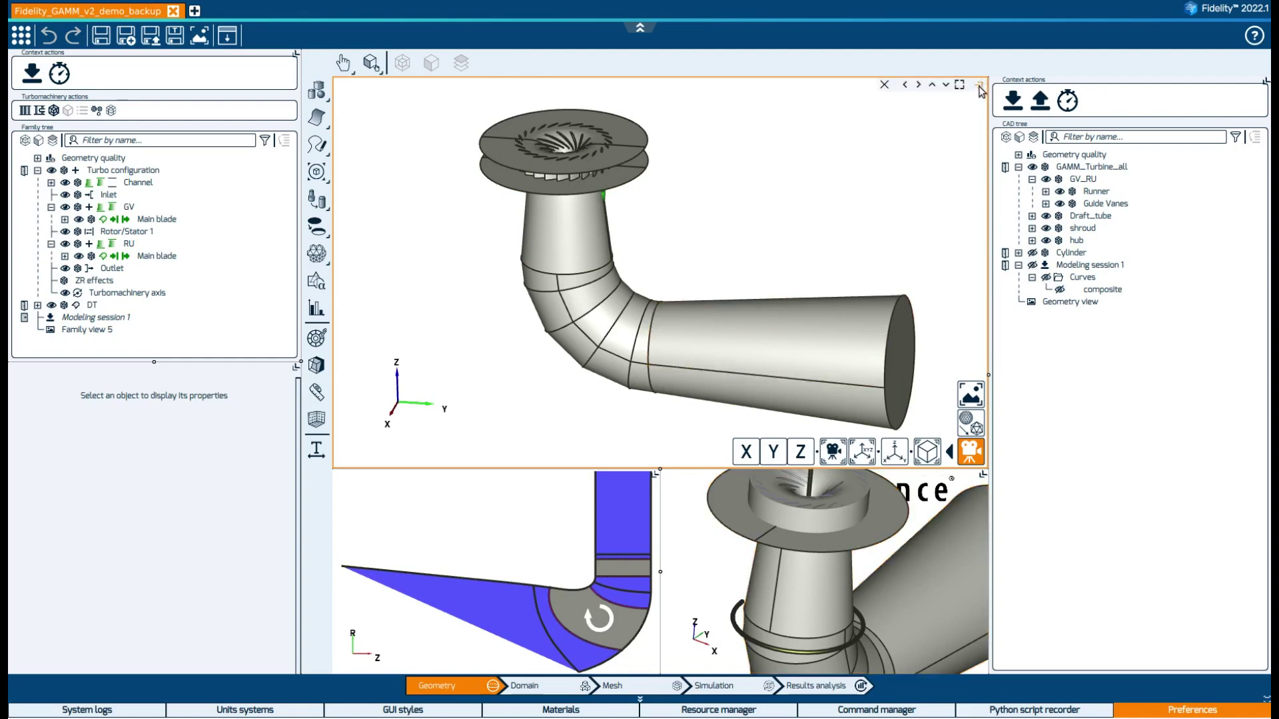
click(906, 87)
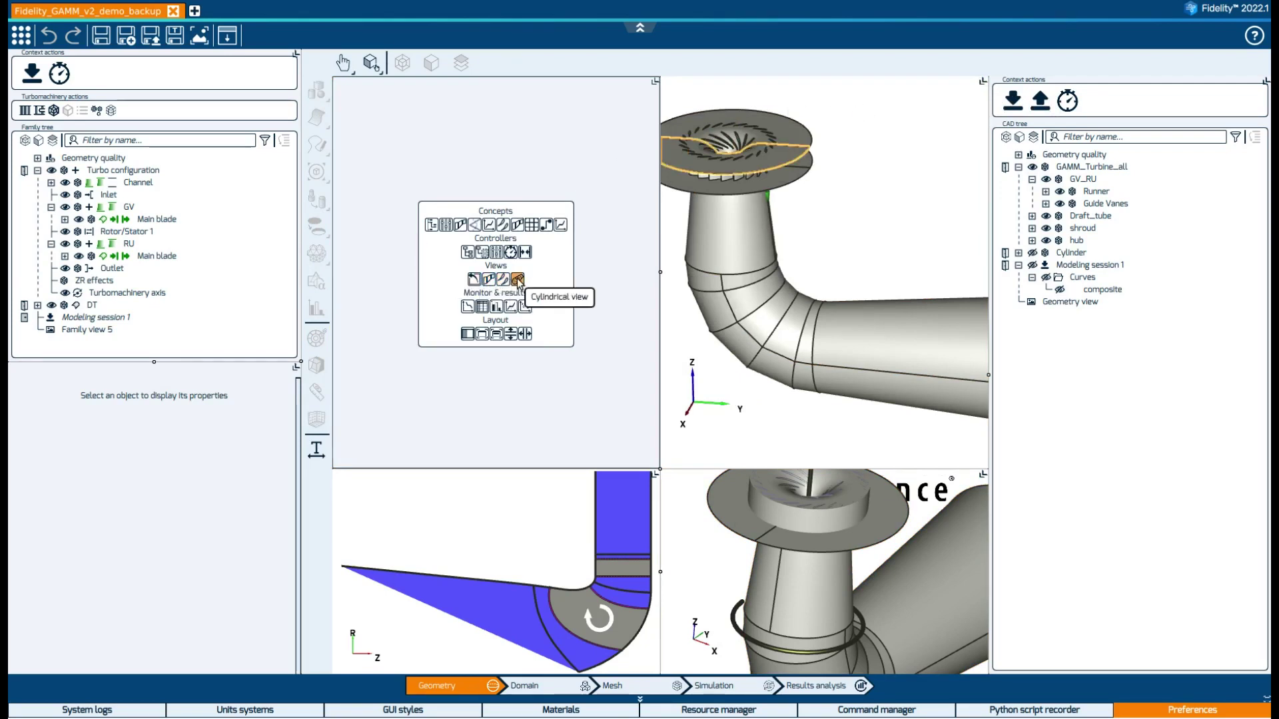
drag(659, 253, 733, 257)
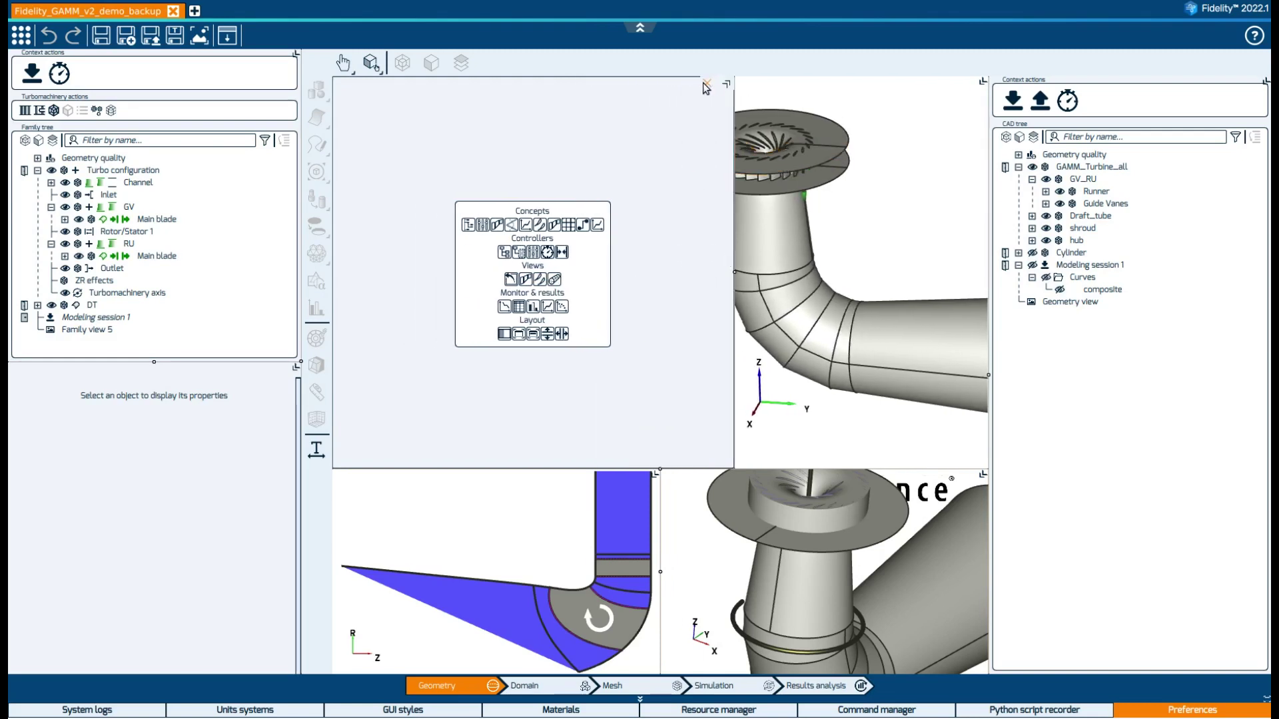
click(707, 88)
drag(682, 469, 713, 443)
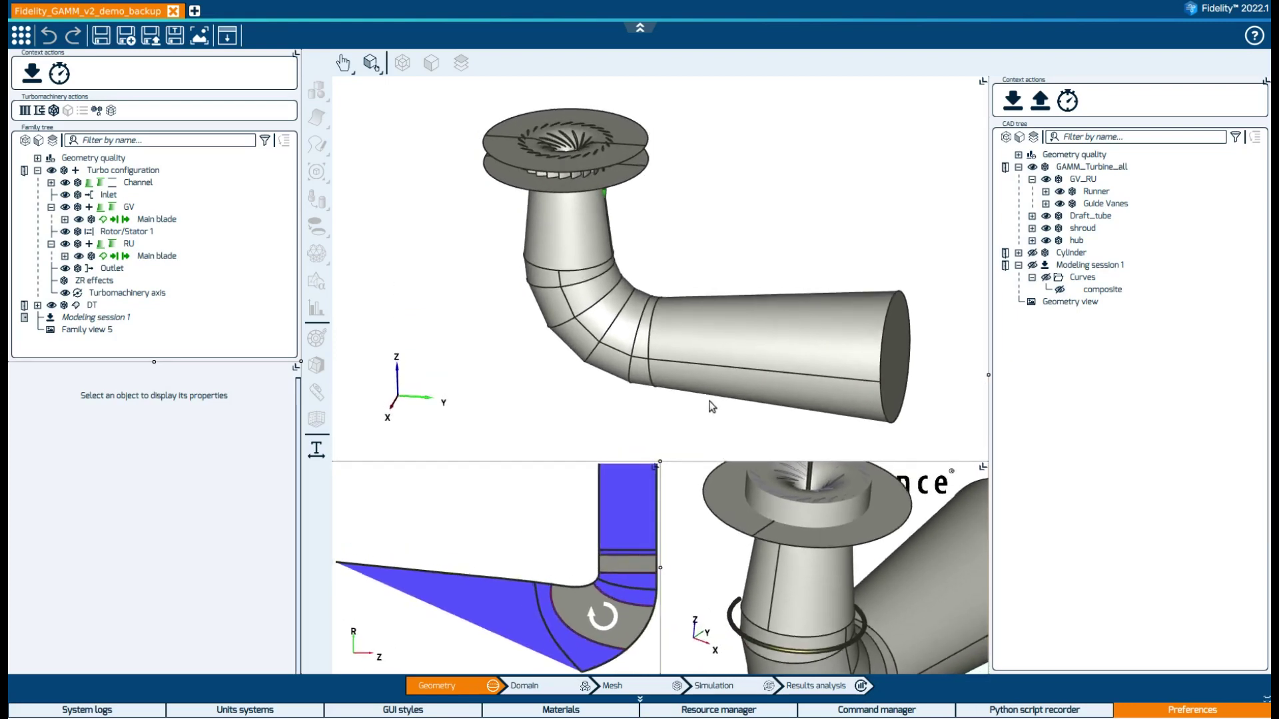
Close the Fidelity_GAMM_v2_demo_backup project without saving its changes.
click(172, 12)
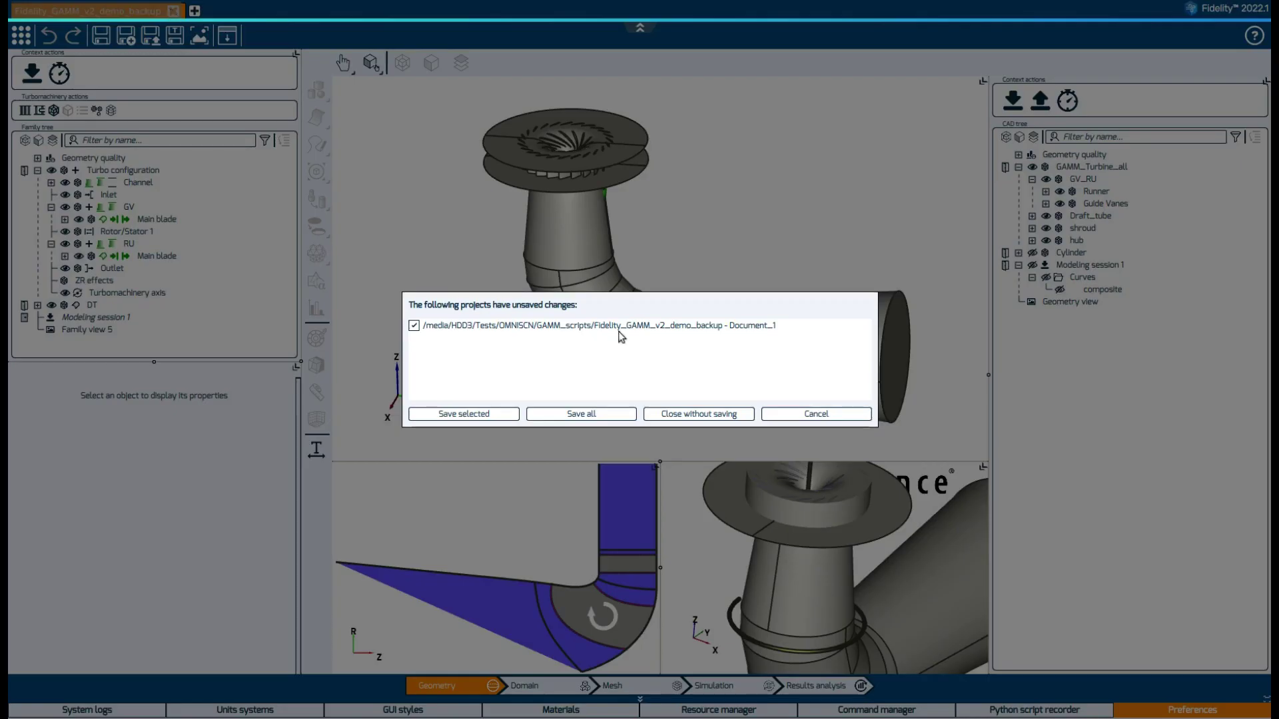
click(694, 410)
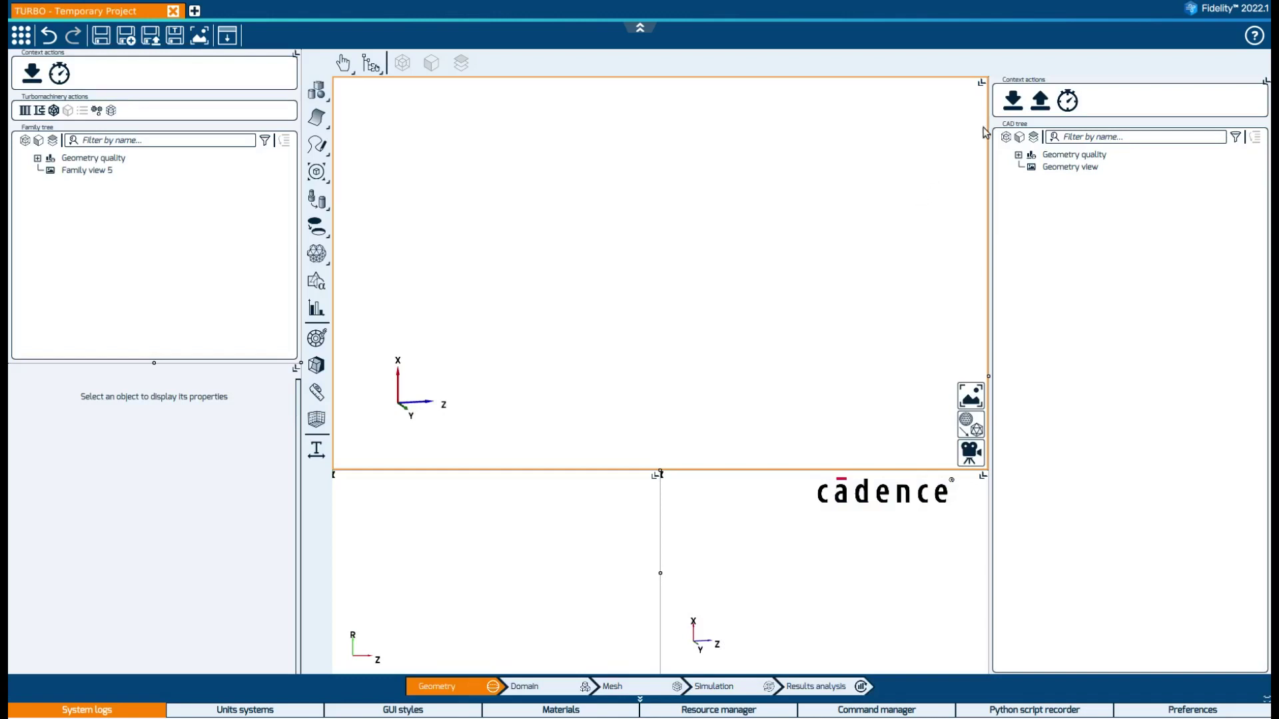
Choose GAMM_Turbine_all.x_t as the geometry file to import and check the supported file types, keeping all geometry formats.
click(1012, 104)
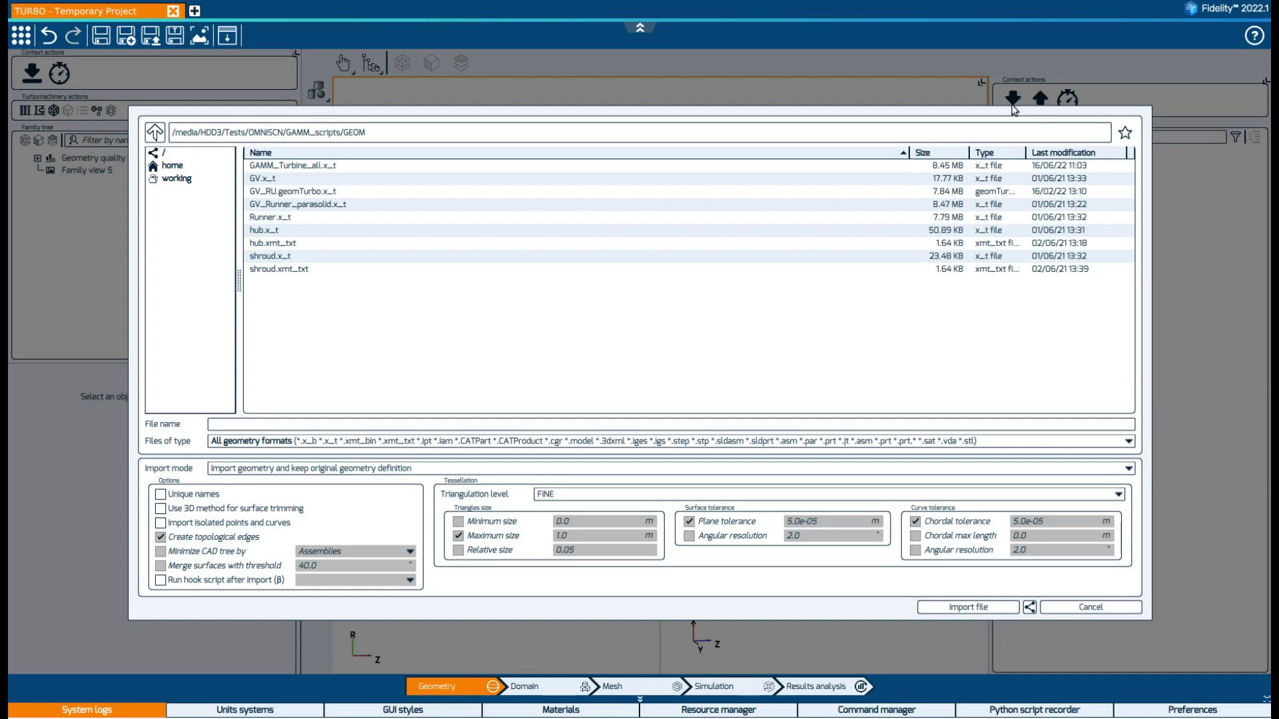
click(563, 172)
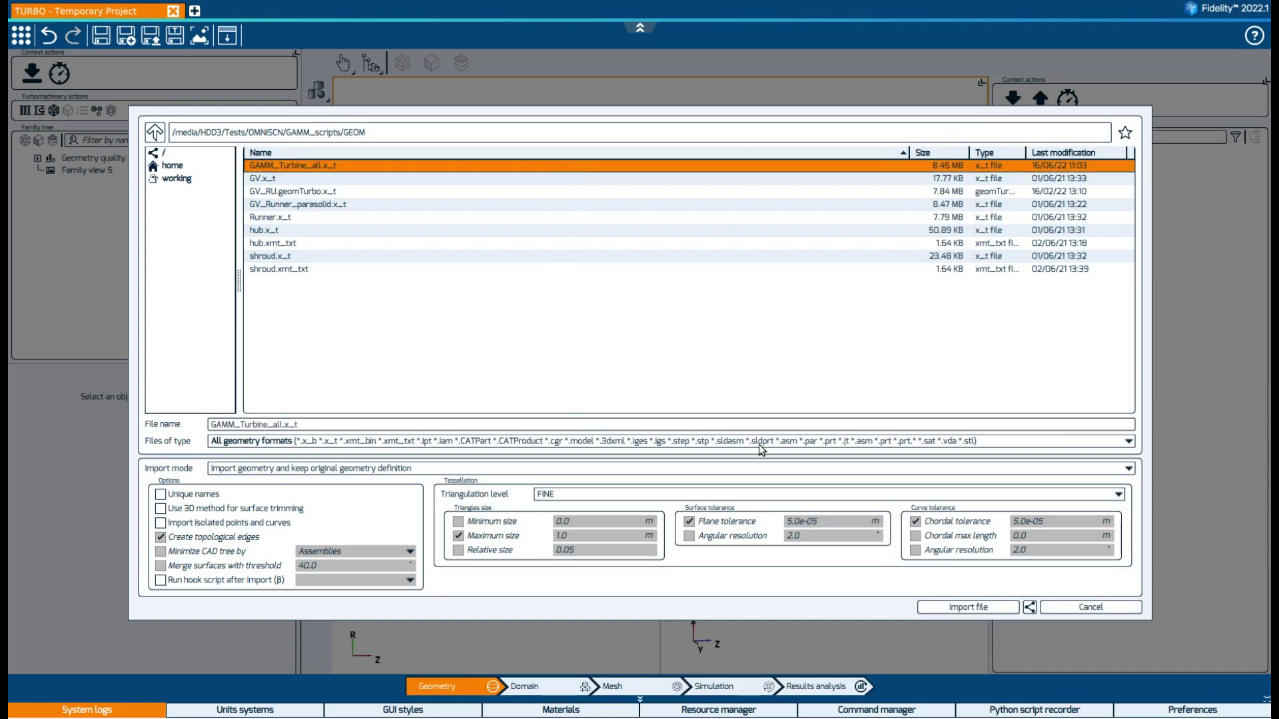
click(1128, 443)
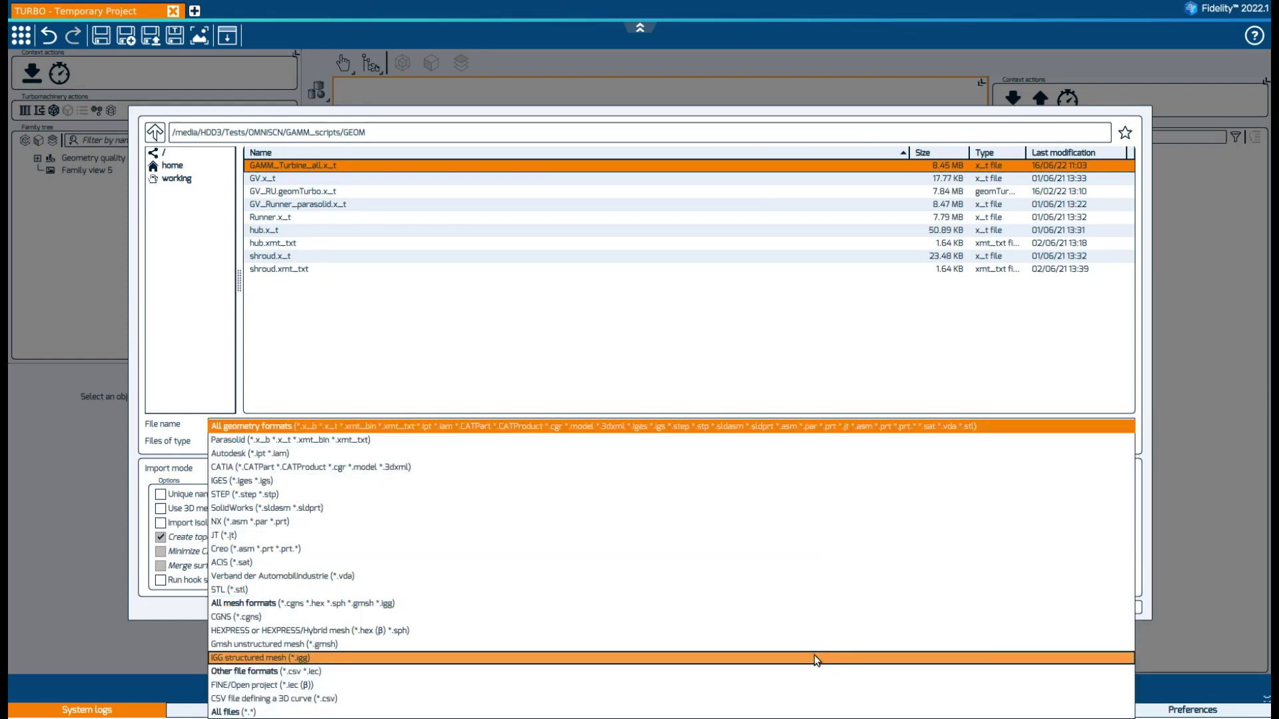
click(1143, 420)
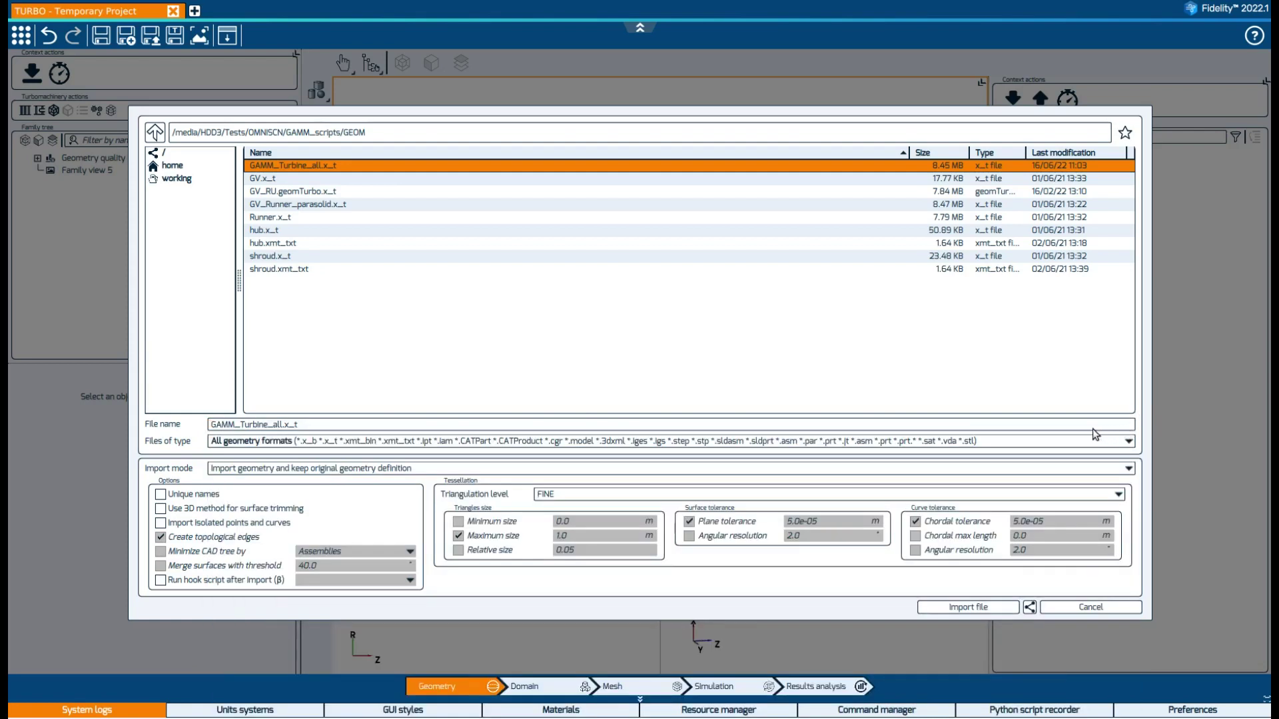
Check the user-defined triangulation settings, restore the FINE triangulation level and import the turbine geometry.
click(828, 497)
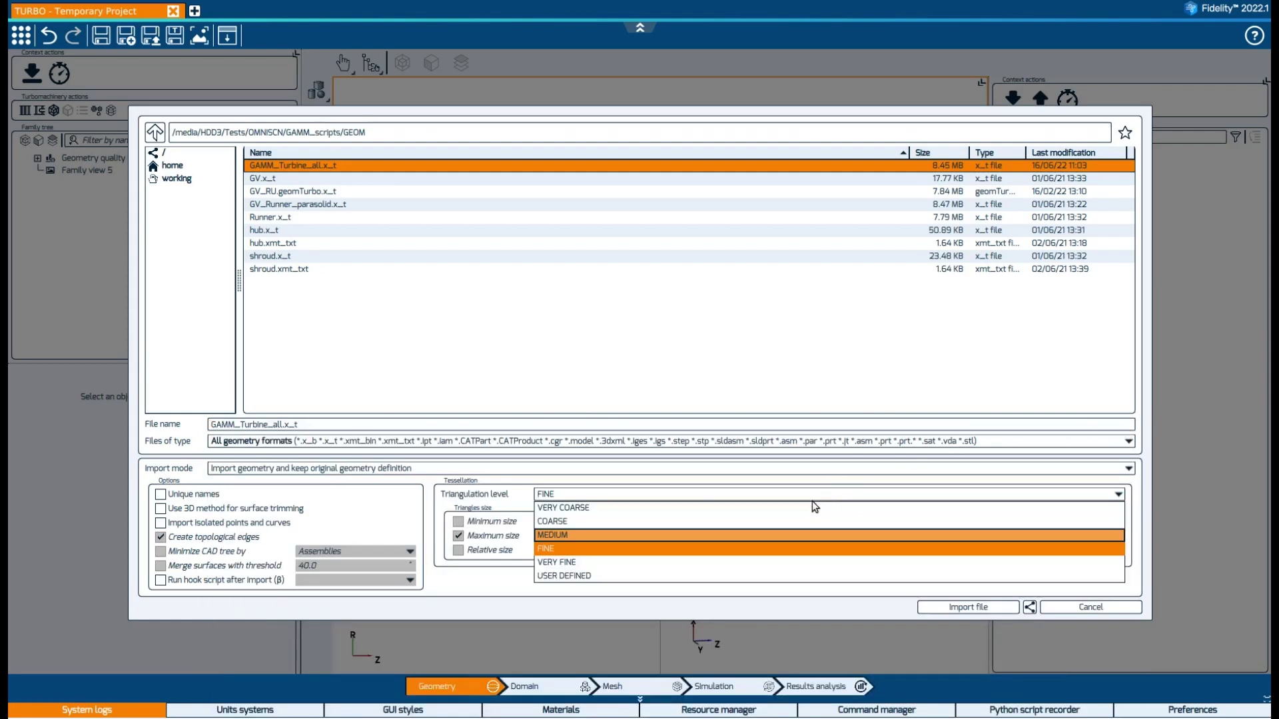
click(733, 577)
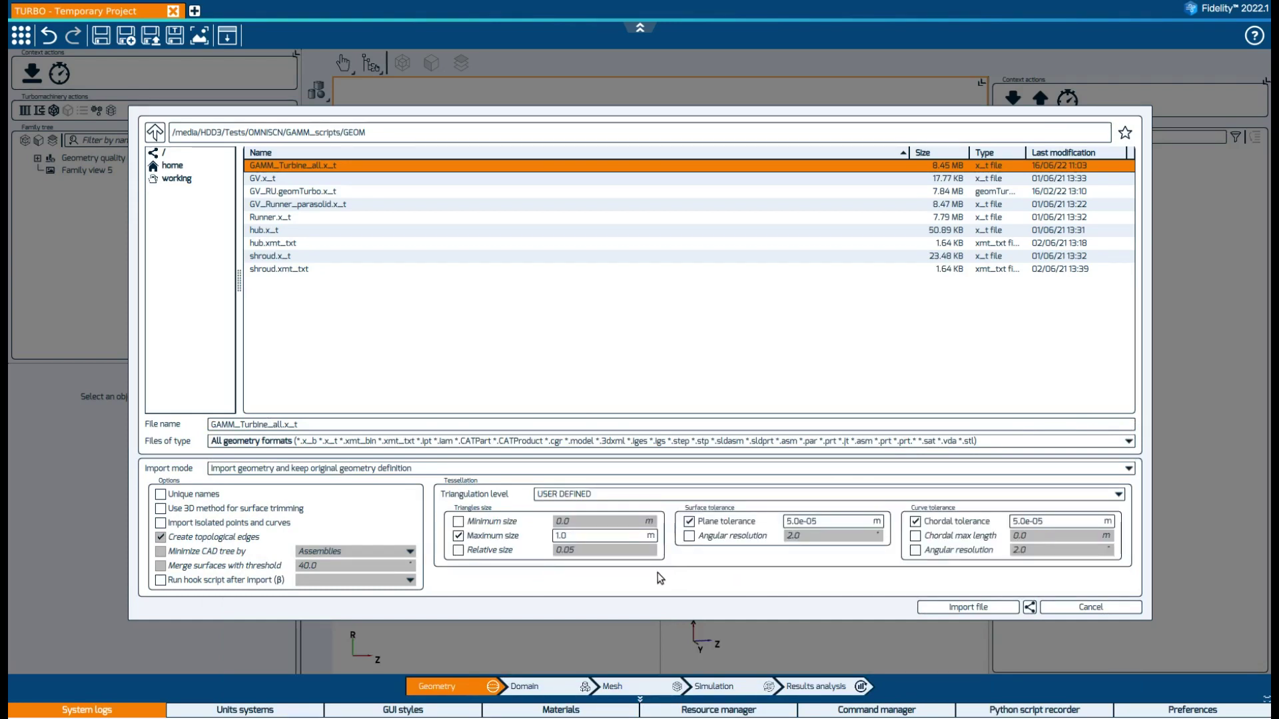
click(1084, 494)
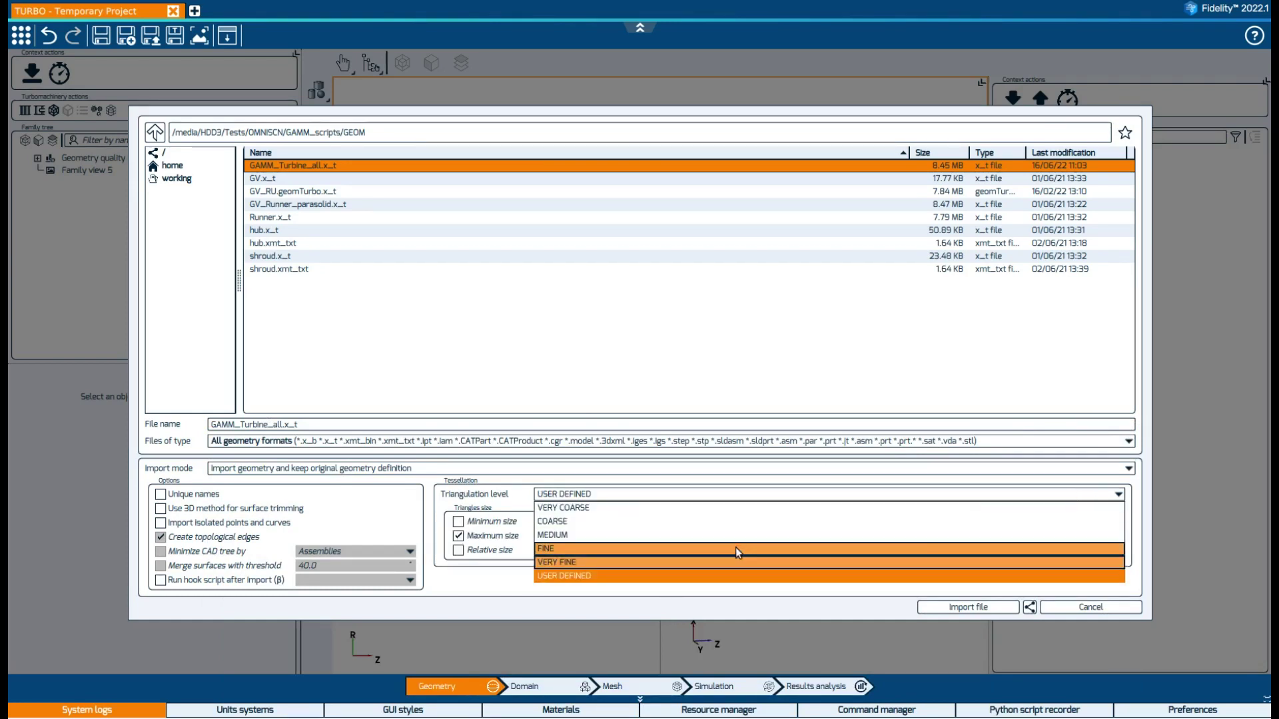
click(735, 549)
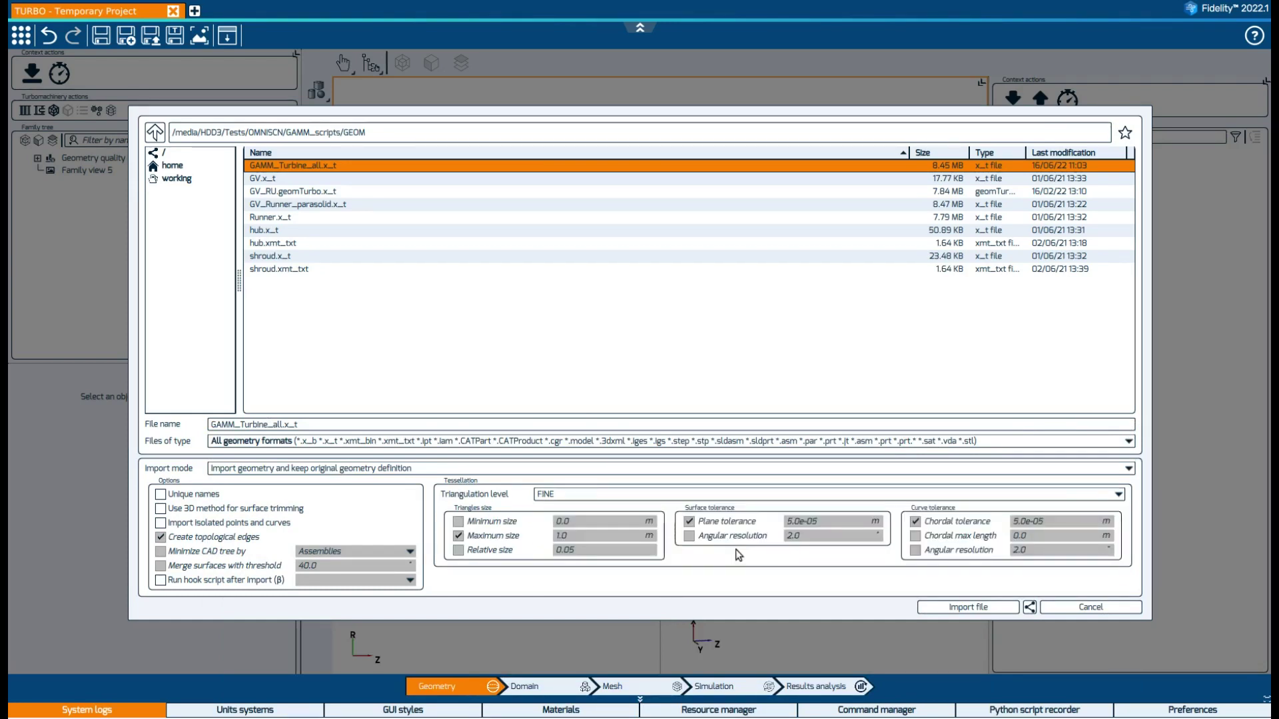
click(962, 605)
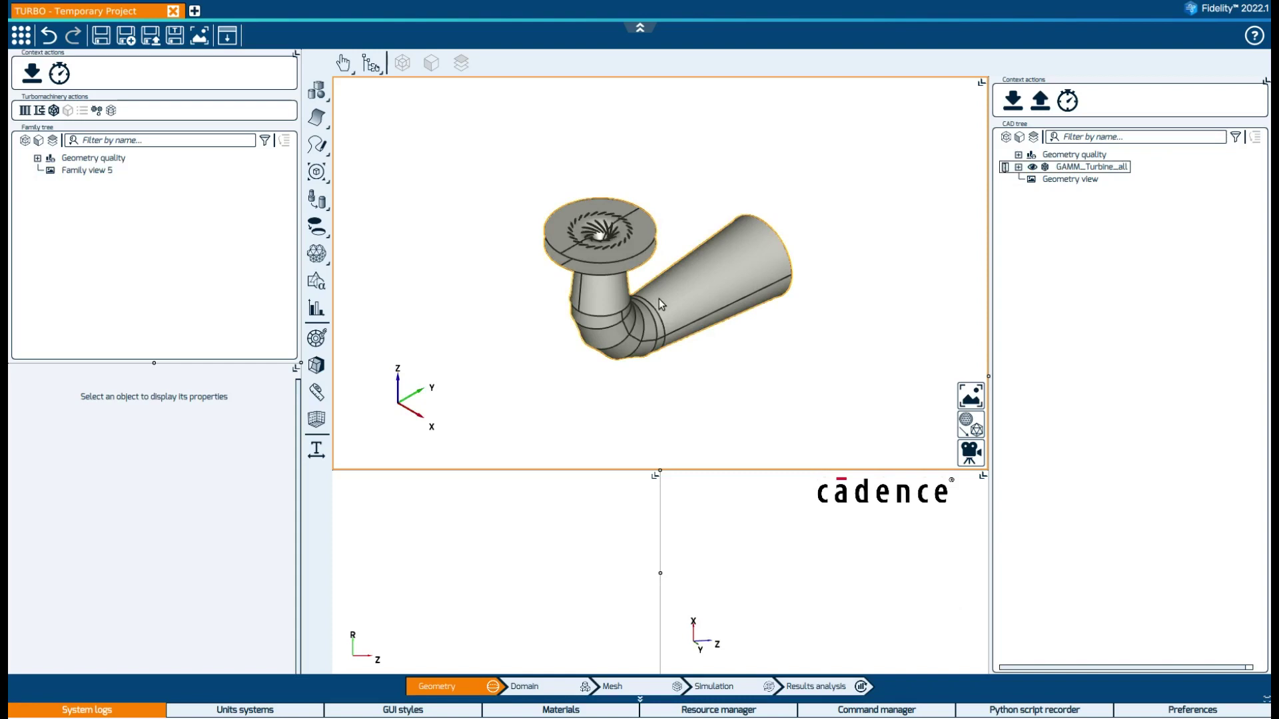
Examine the imported turbine's bladed section and draft tube elbow up close from different angles.
scroll(658, 298, up, 6)
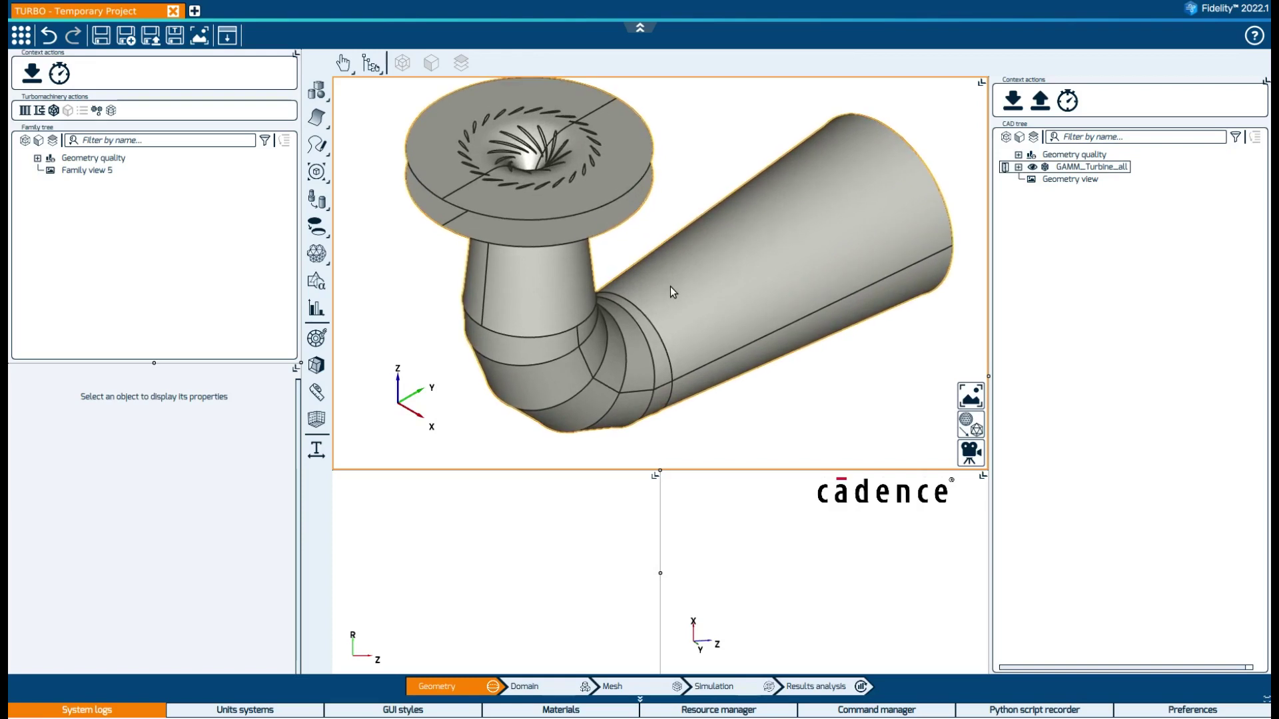
middle_drag(689, 287, 564, 279)
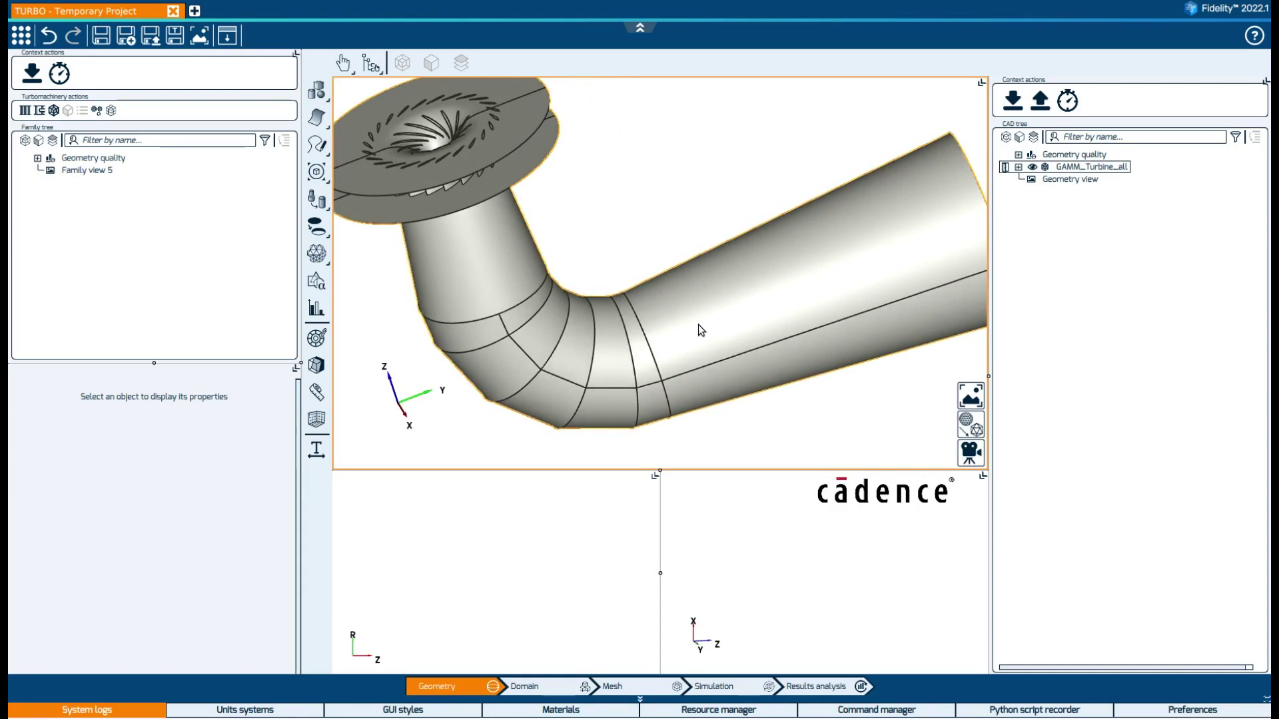
middle_drag(698, 326, 874, 385)
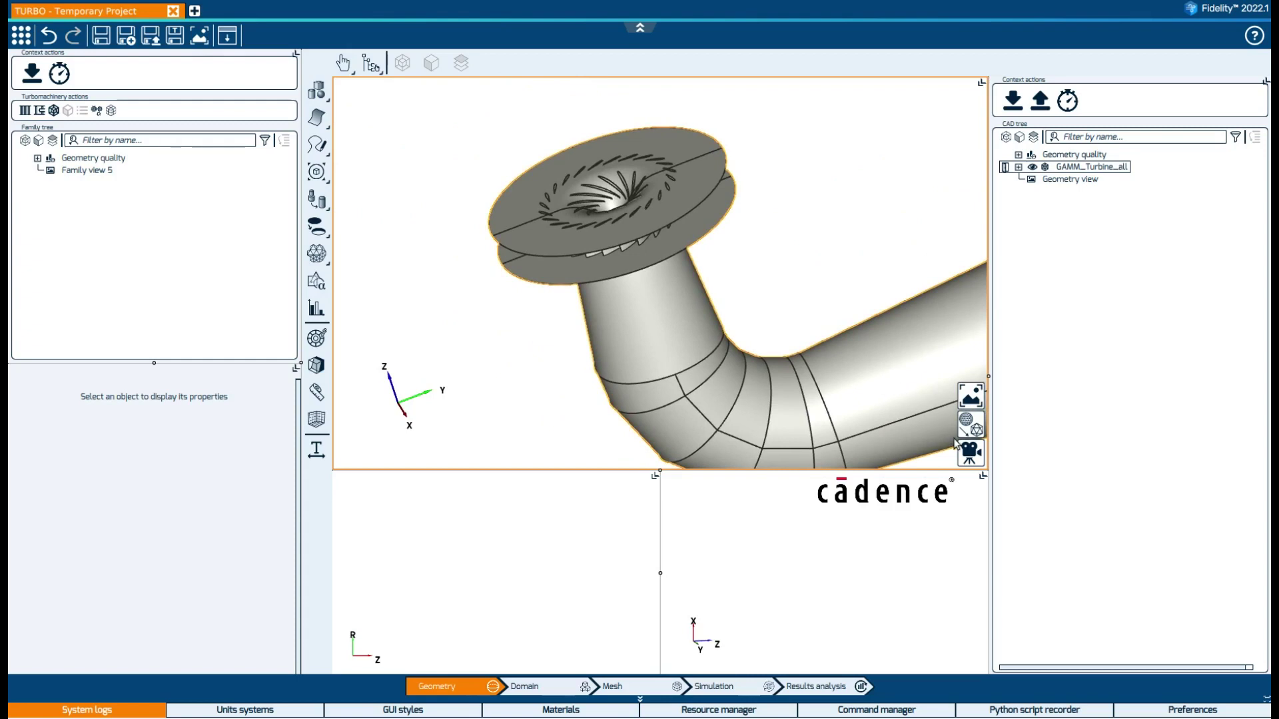
Fit the whole turbine in the geometry view and compare its orthographic and perspective projections.
click(970, 453)
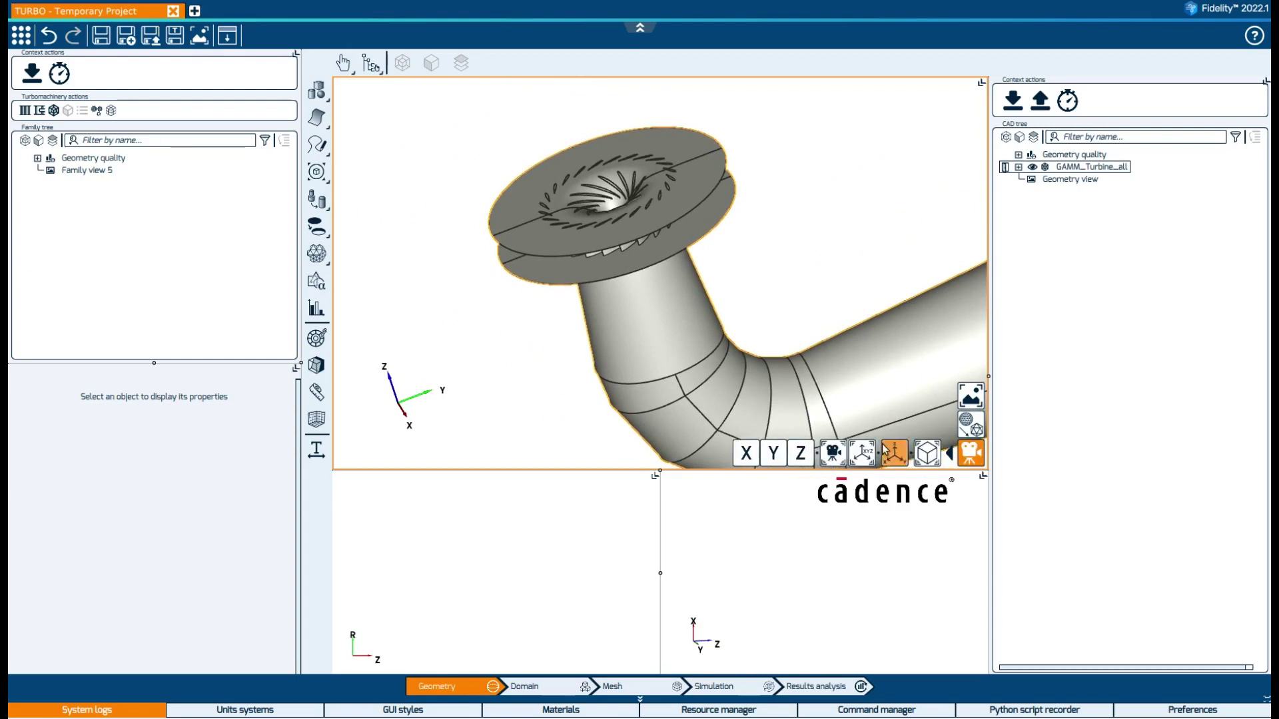
click(833, 455)
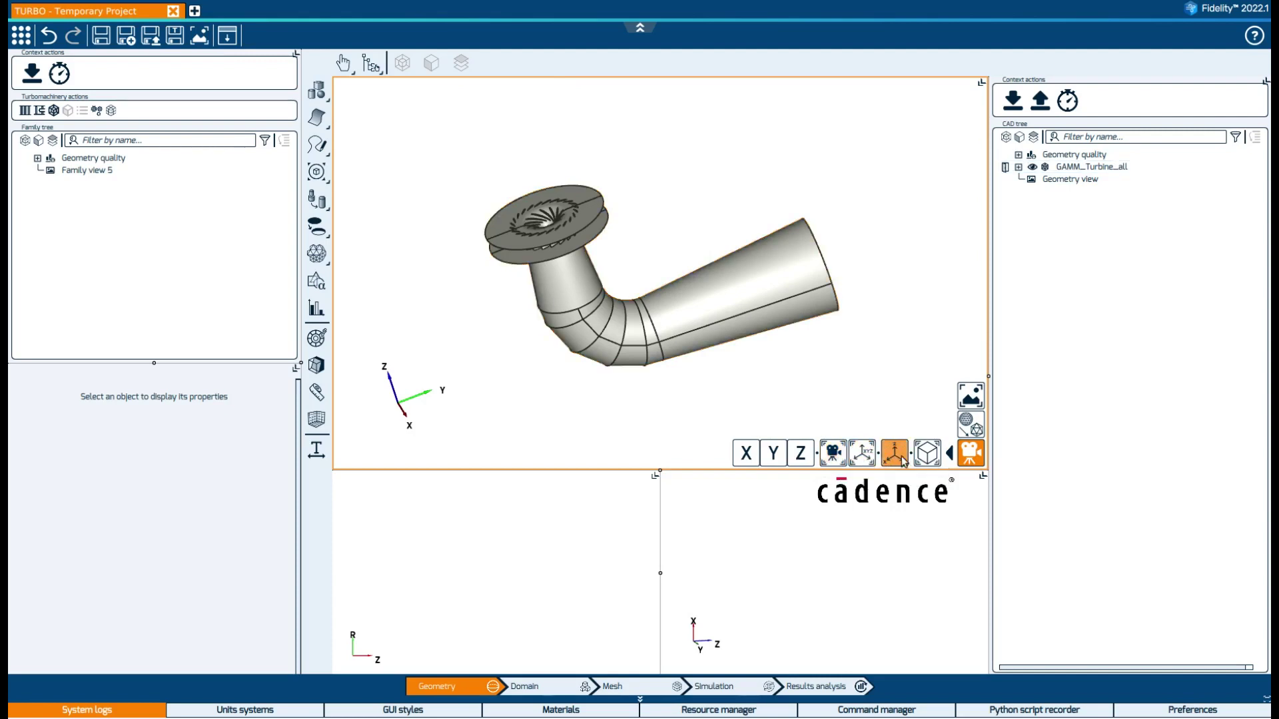
click(926, 454)
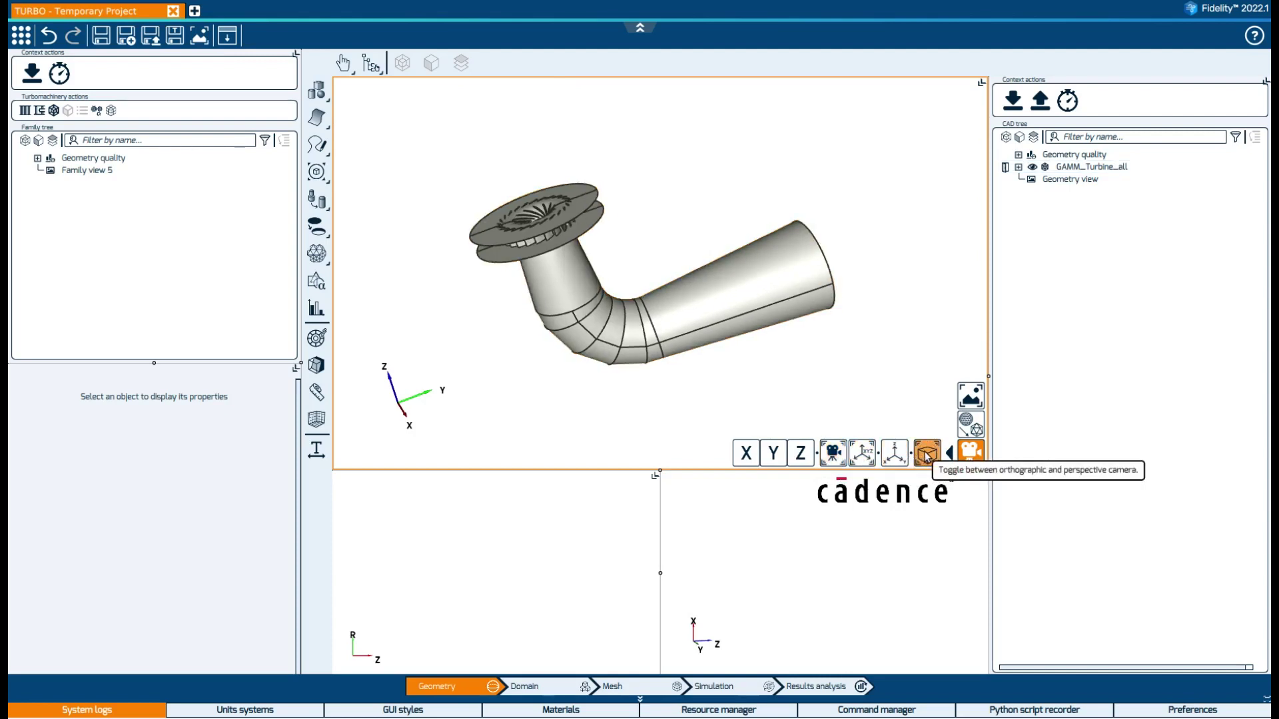
click(926, 454)
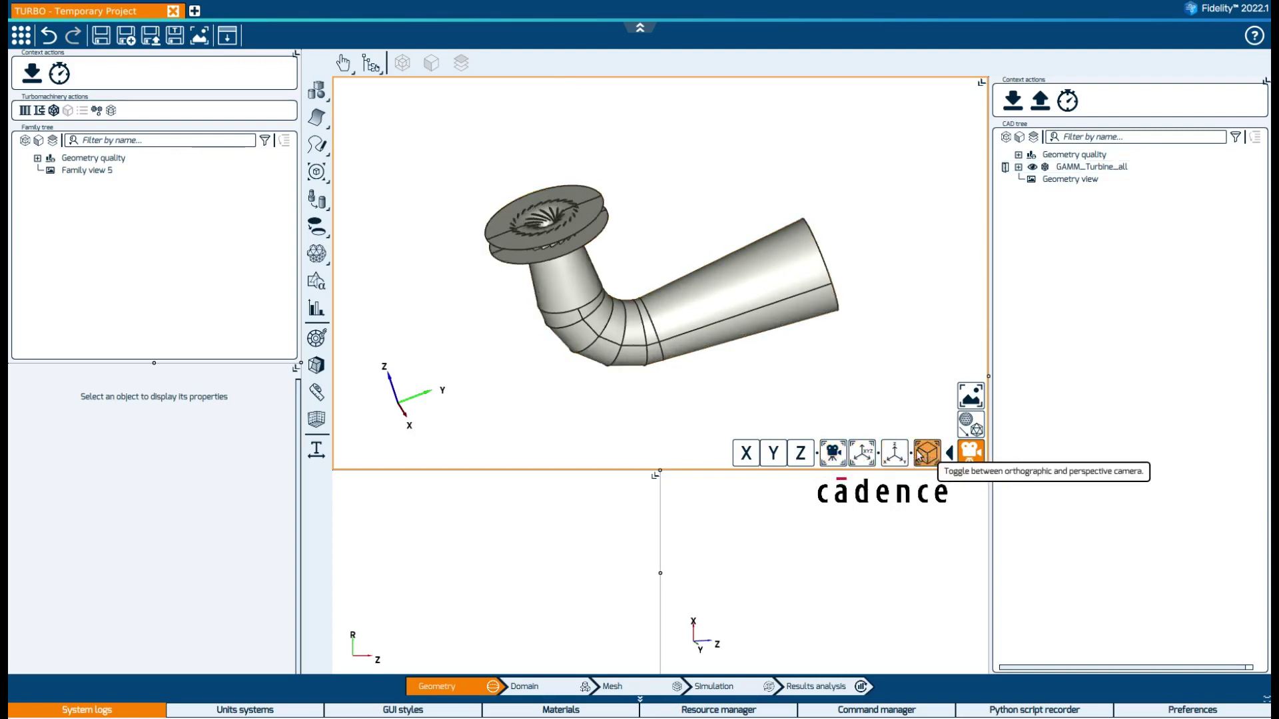
View the turbine along the X, Y and Z axes, finishing with the isometric view.
click(748, 455)
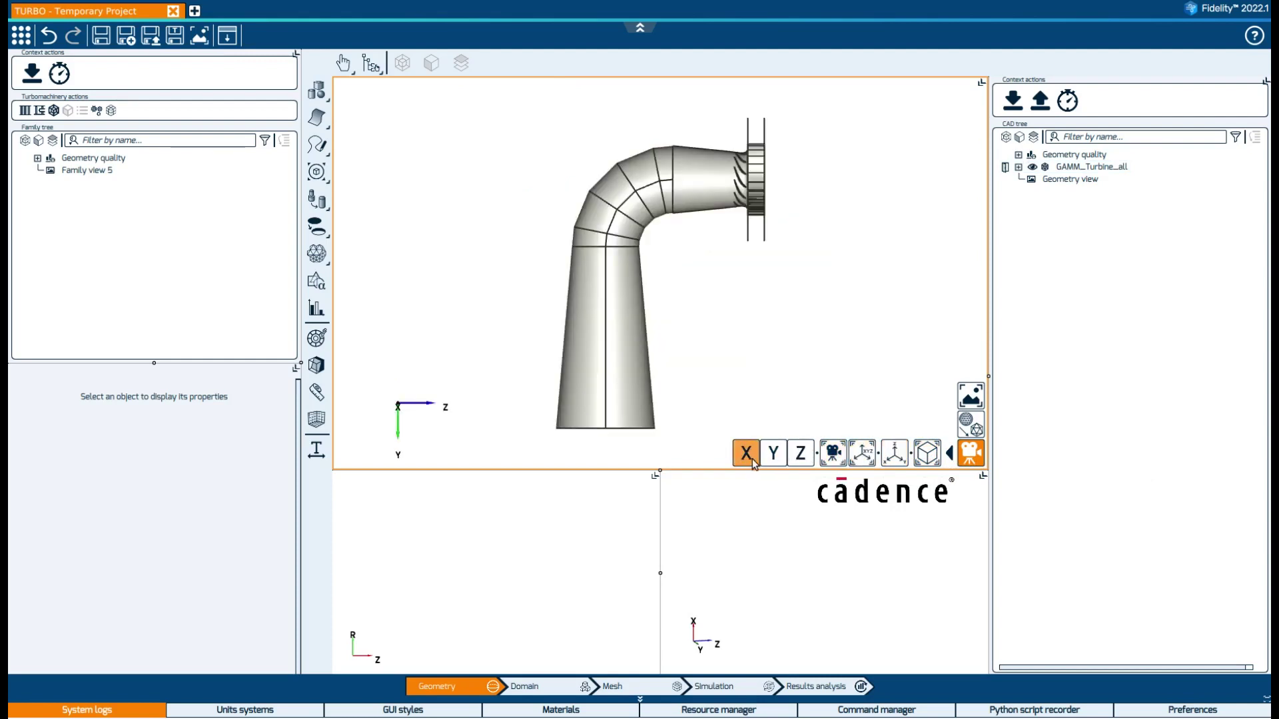
click(774, 456)
click(799, 455)
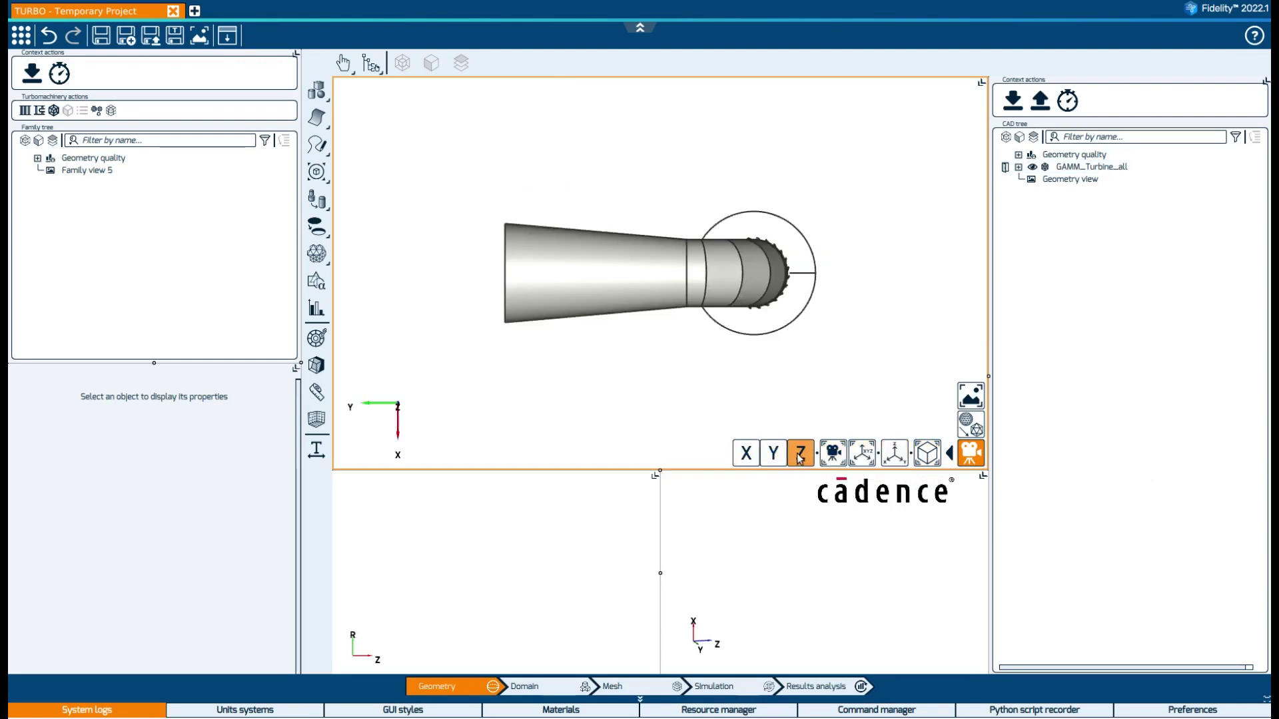
click(862, 454)
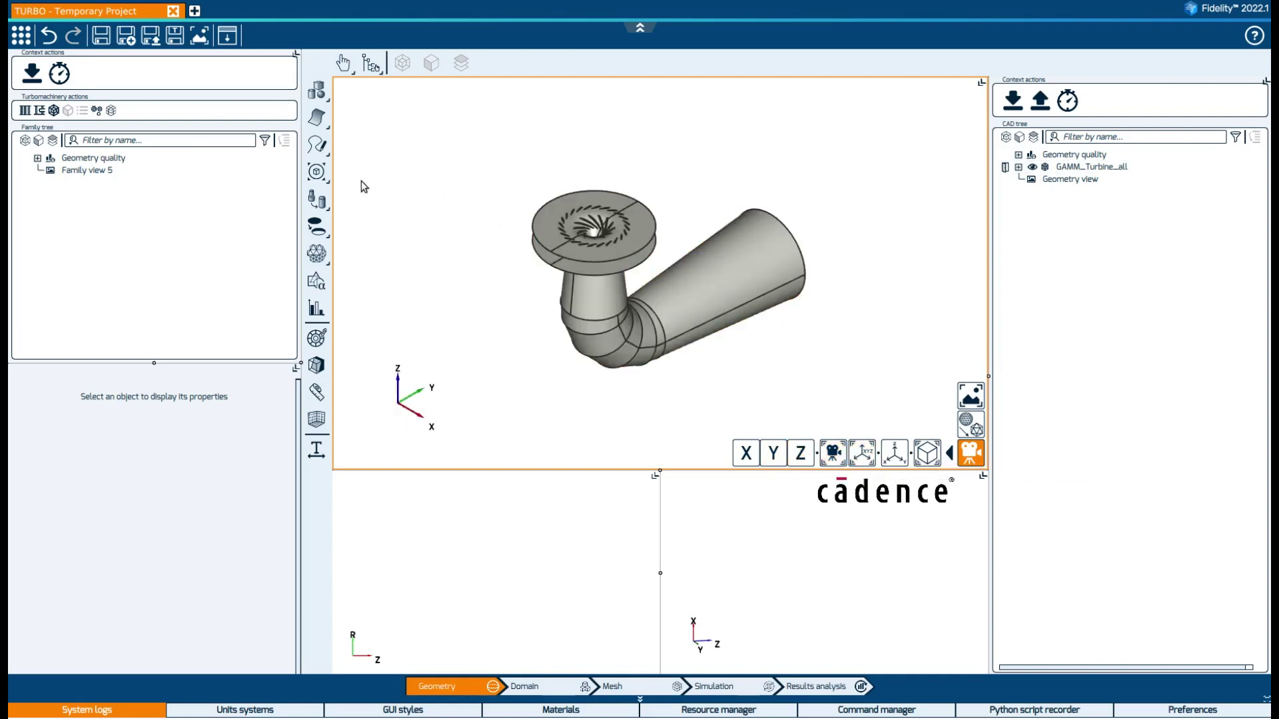
Measure the distance from the bladed disc to the draft tube's far end, plus the angle between the far end and the elbow.
click(318, 393)
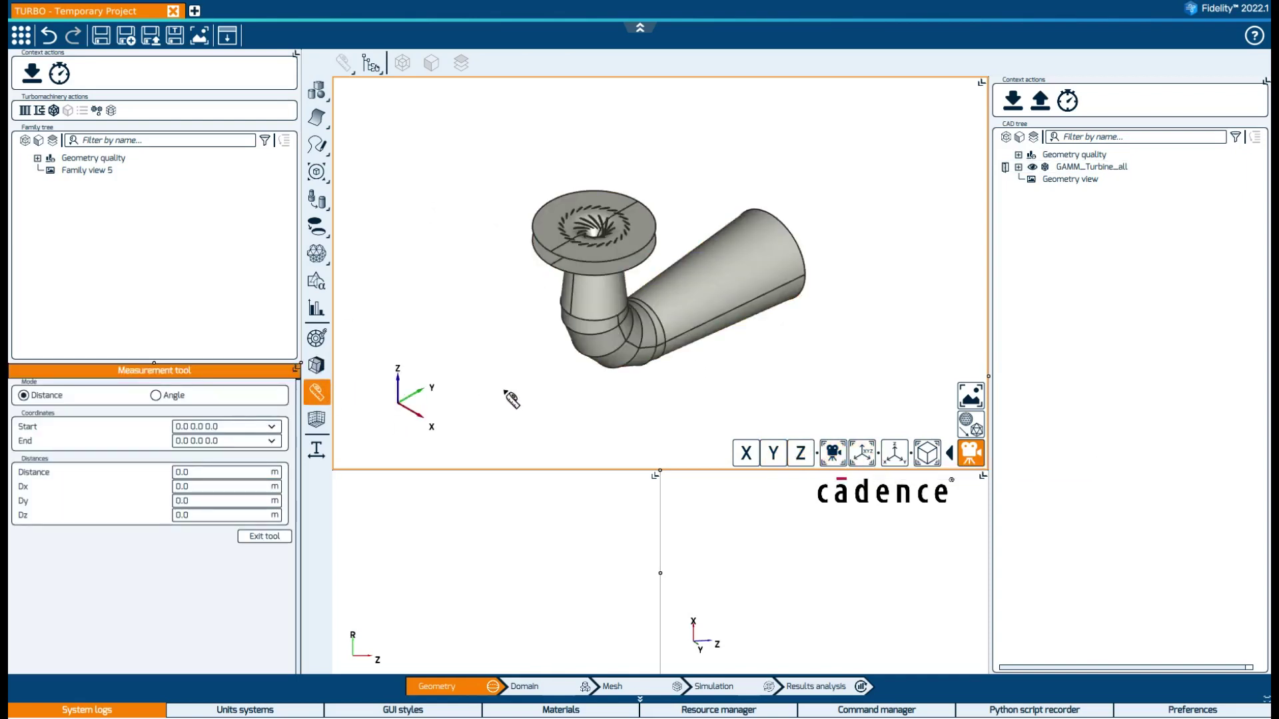
drag(593, 253, 783, 264)
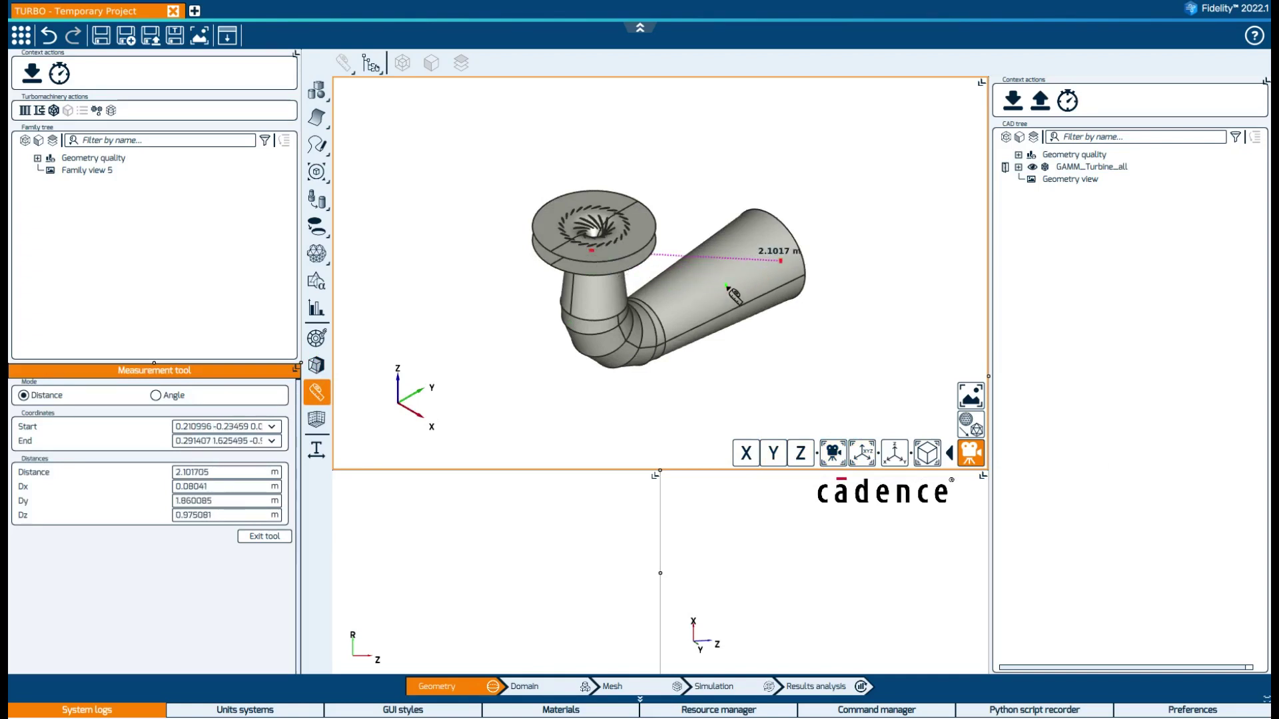
click(155, 396)
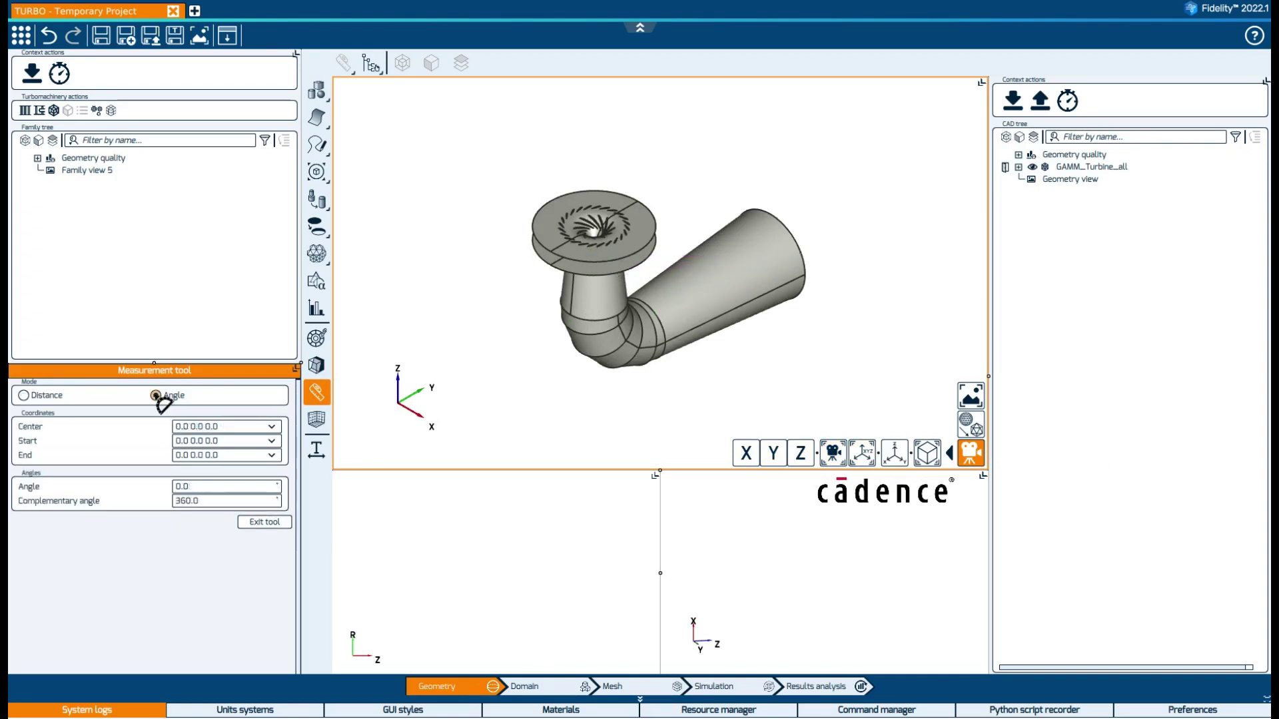
drag(603, 252, 609, 358)
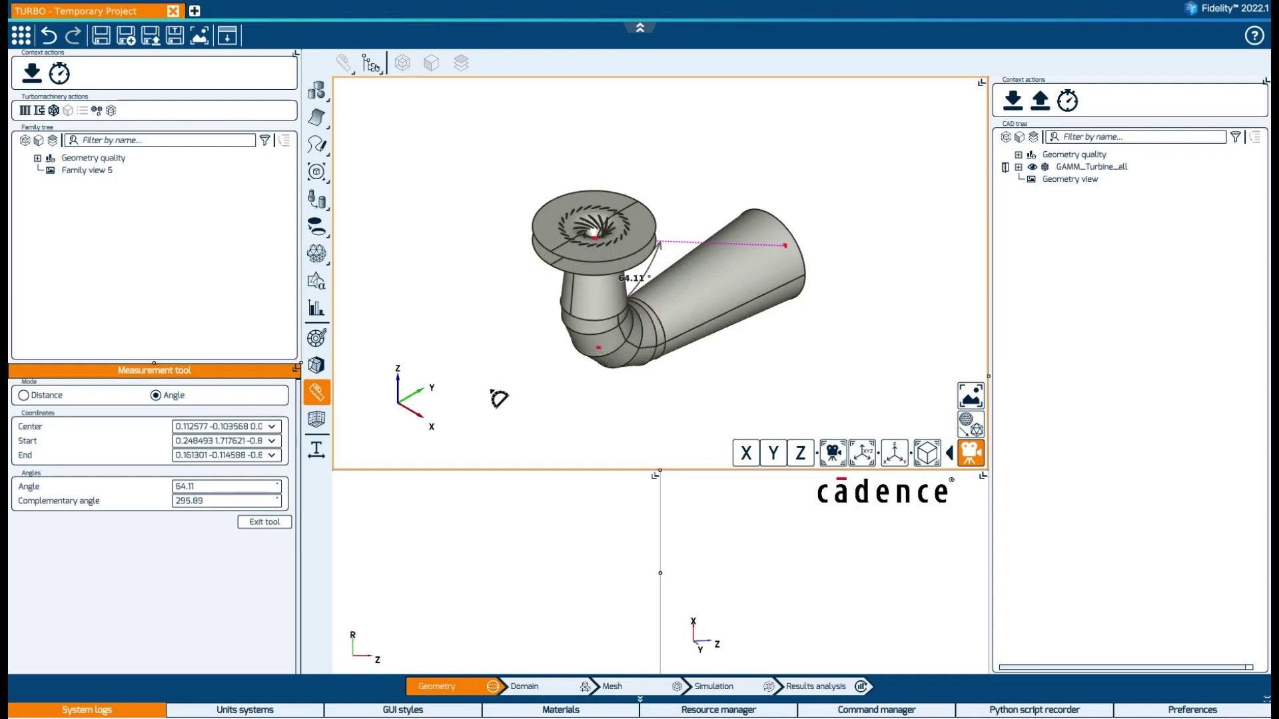
click(265, 521)
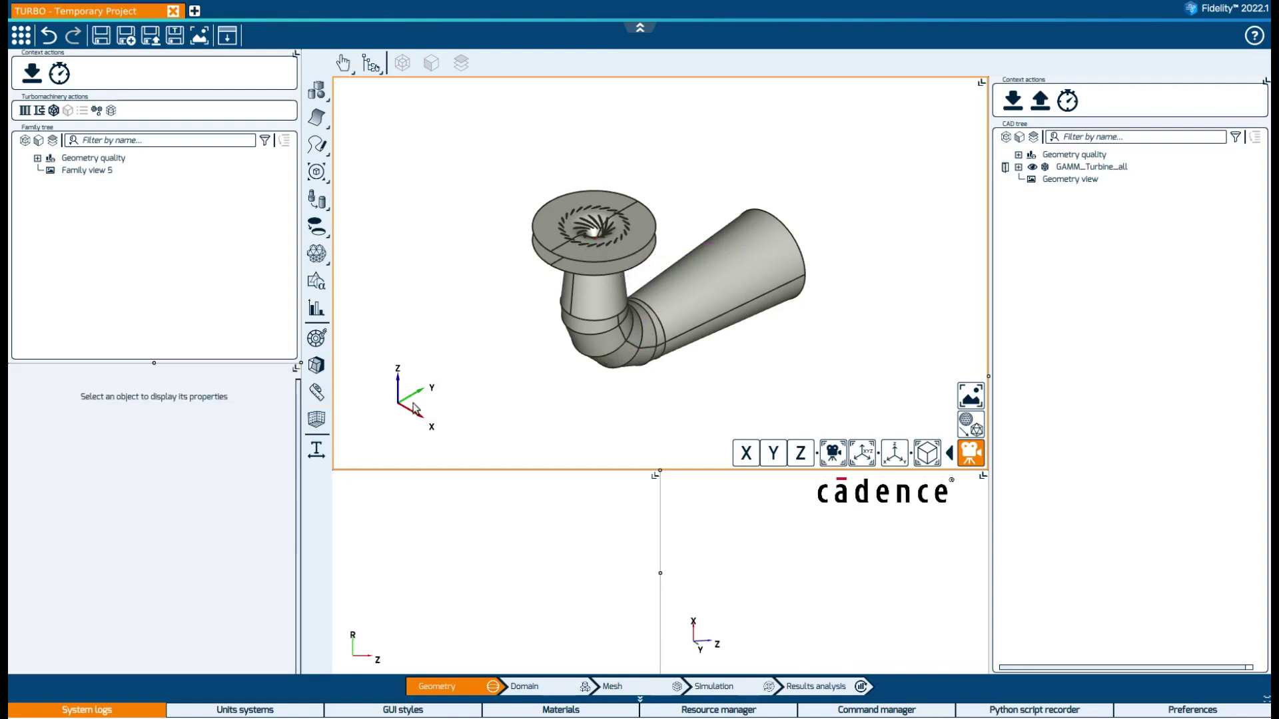
Display the dimension grid around the whole GAMM_Turbine_all geometry and inspect its overall extents.
click(1091, 166)
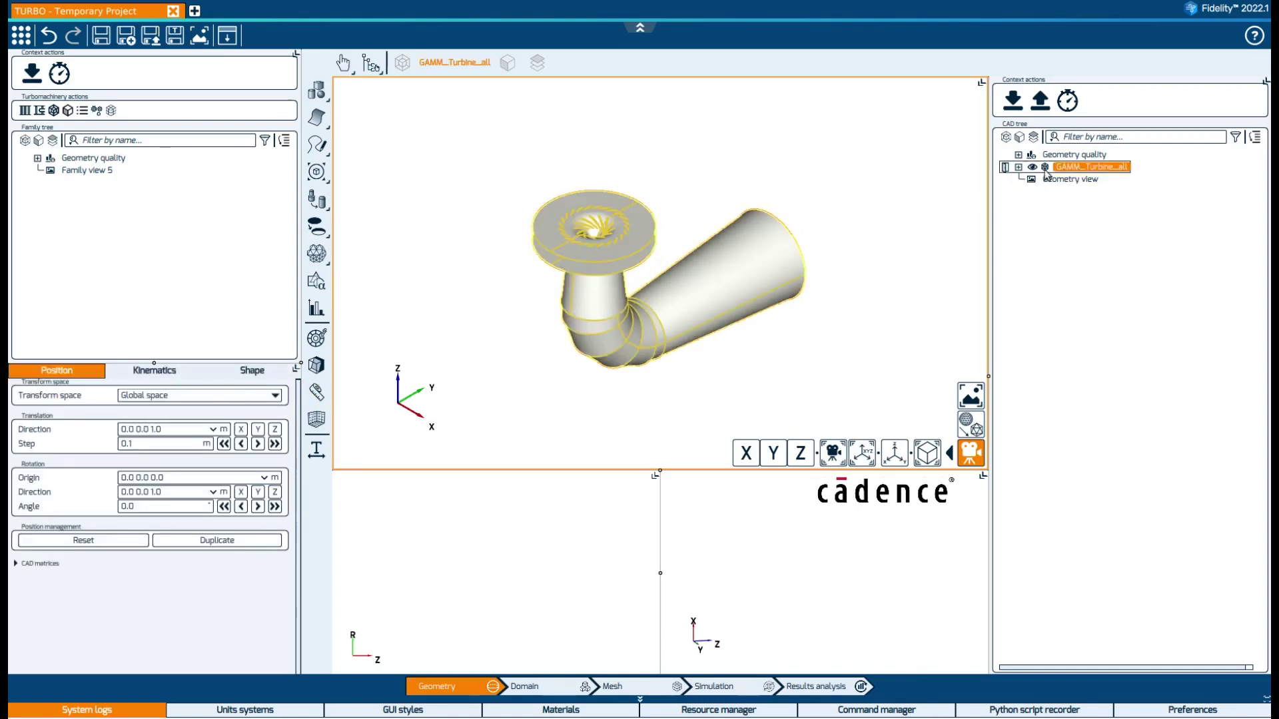
click(317, 427)
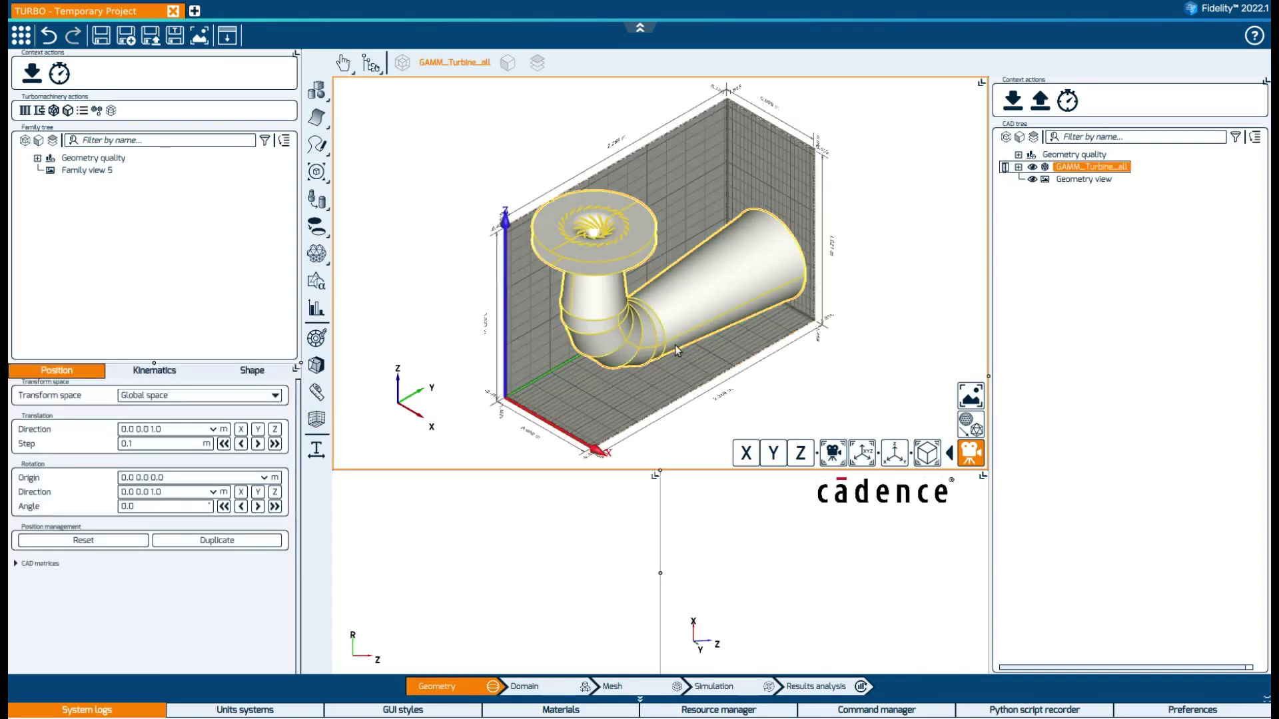
middle_drag(674, 348, 610, 257)
scroll(609, 257, up, 3)
Inspect the grid extents of GV_RU, Draft_tube, shroud and hub within GAMM_Turbine_all, and hide the dimension grid.
click(1018, 167)
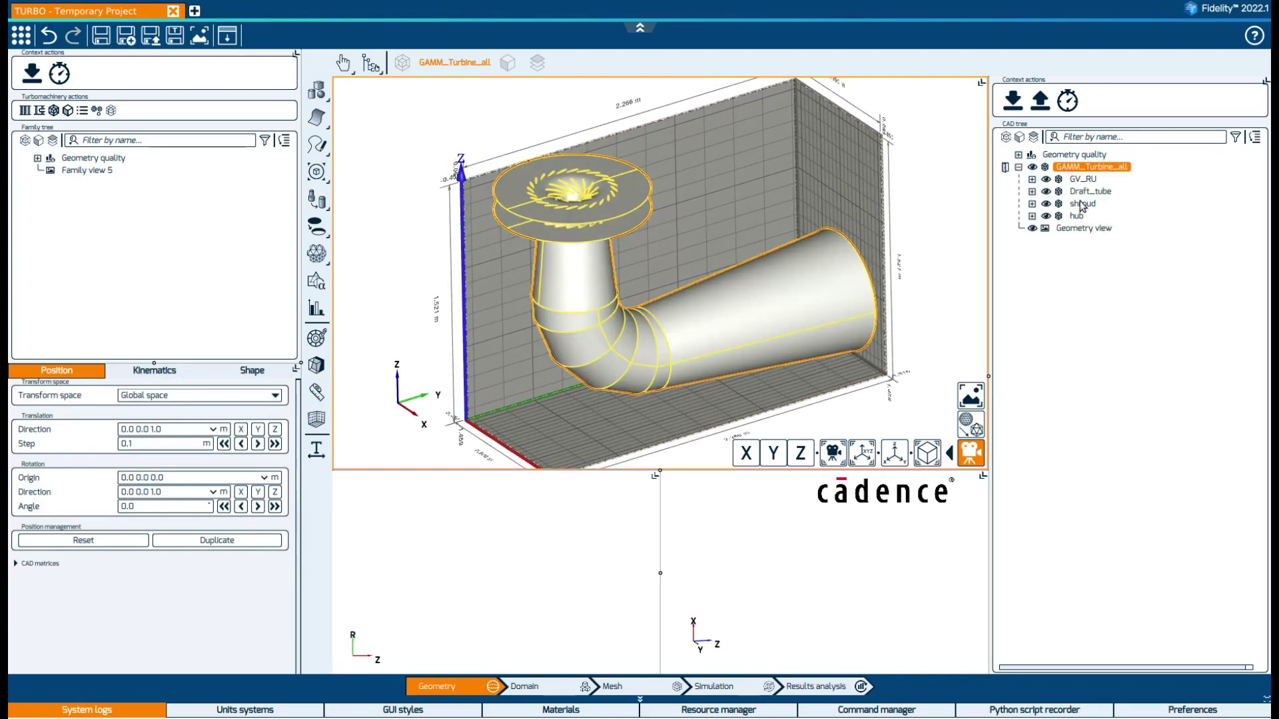
click(1083, 180)
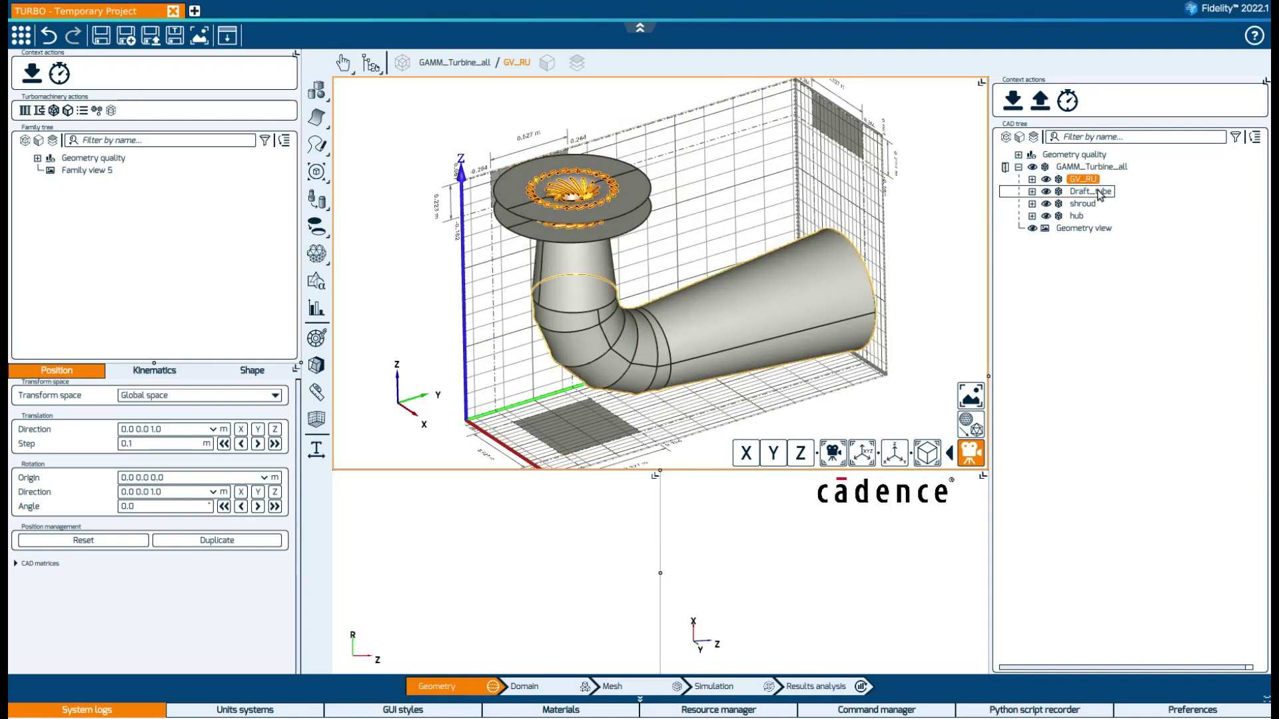
click(1090, 191)
click(1085, 204)
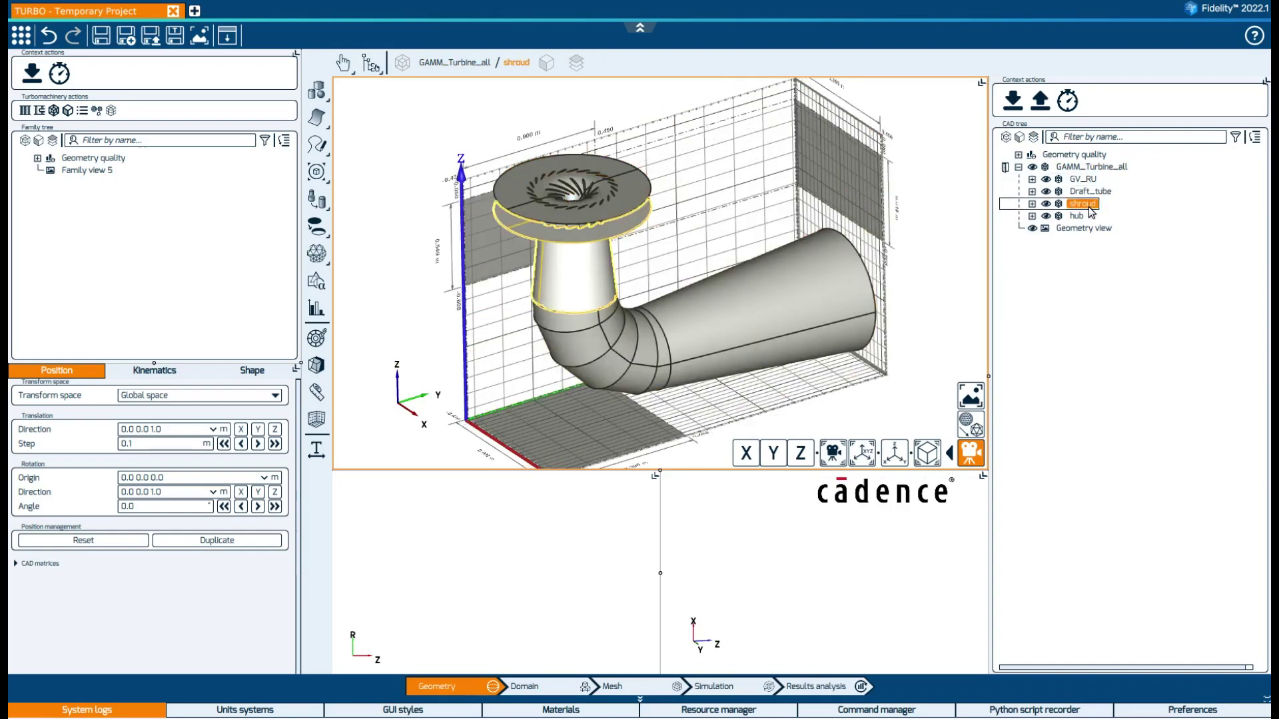
click(1078, 216)
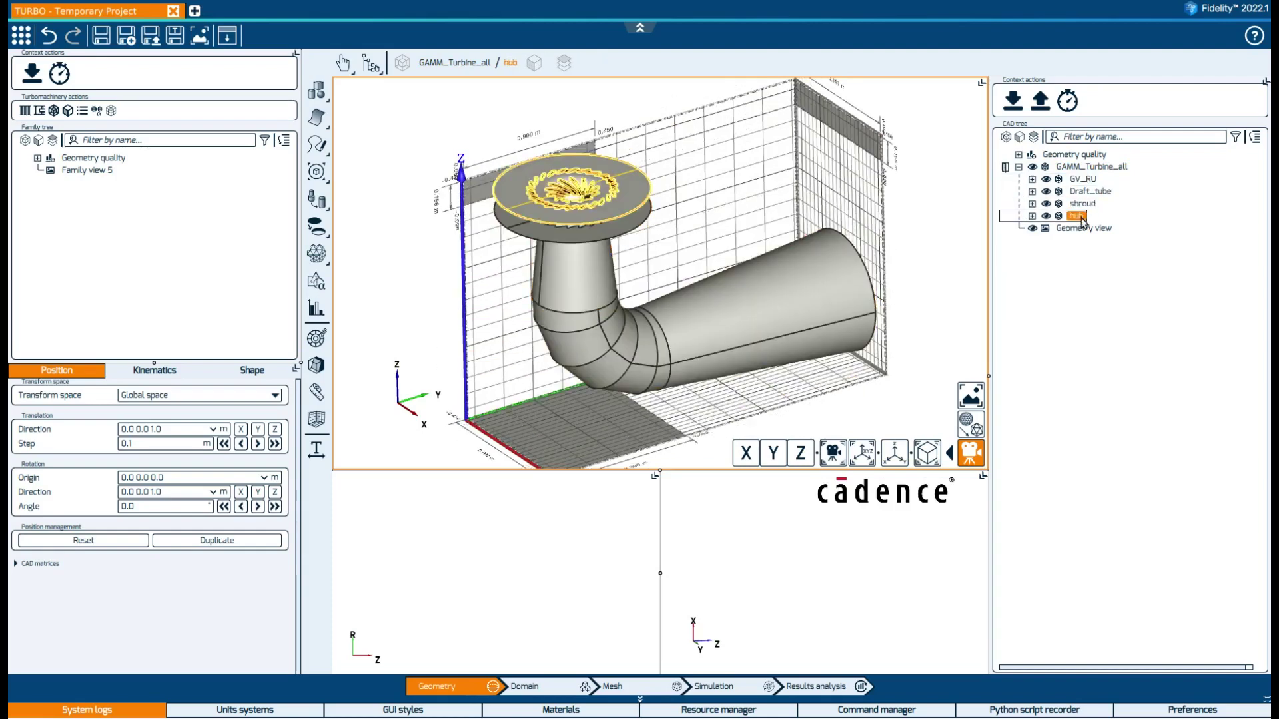
click(312, 418)
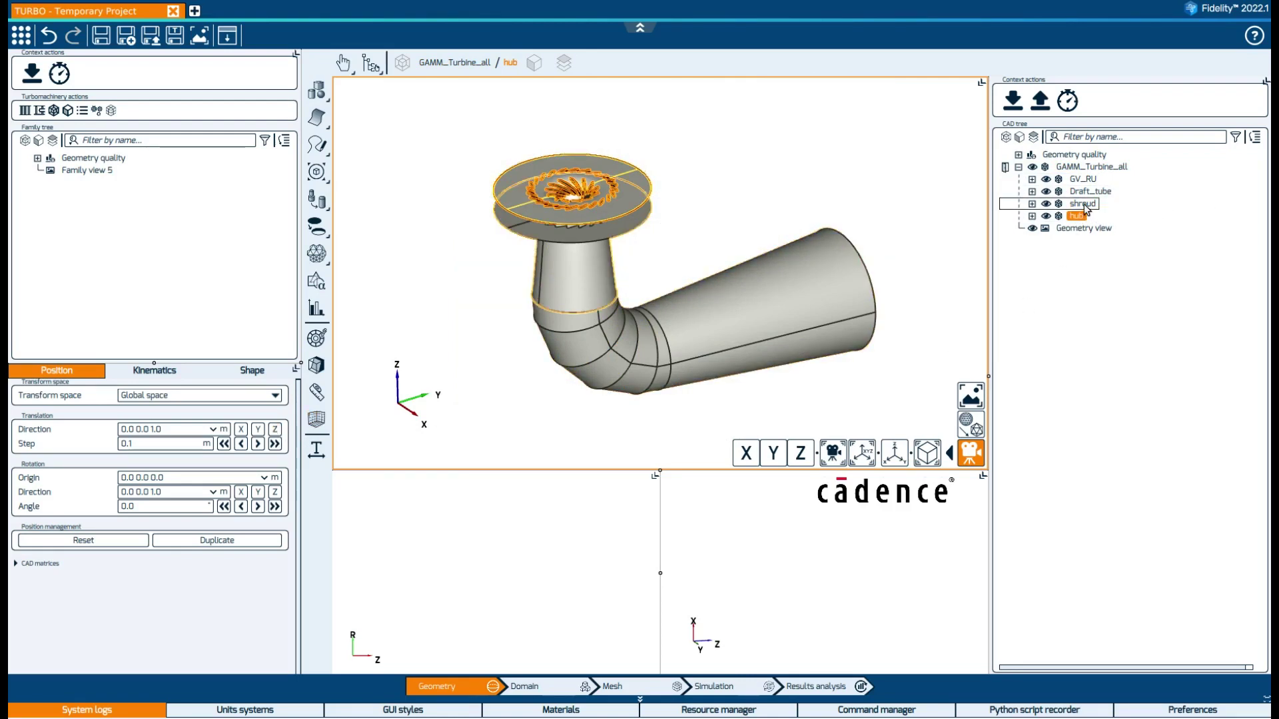
Color the shroud's surface red (#FF3333) and make it transparent.
click(1083, 205)
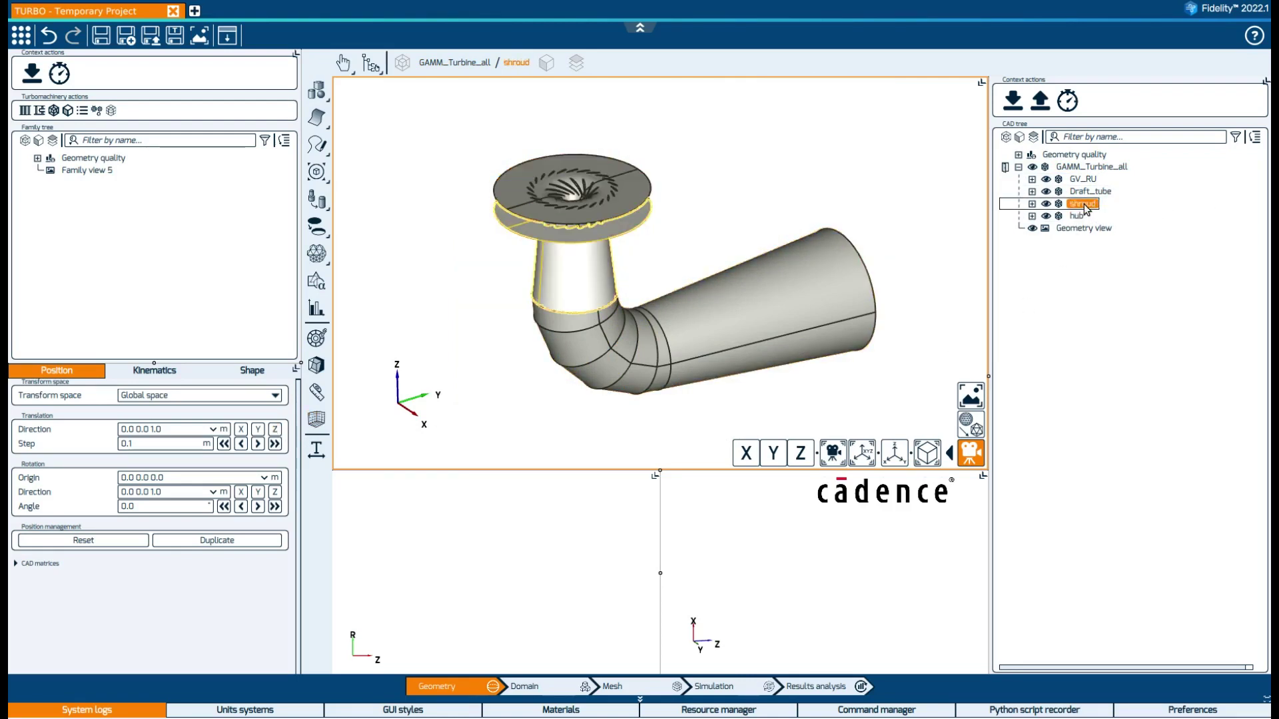
click(315, 339)
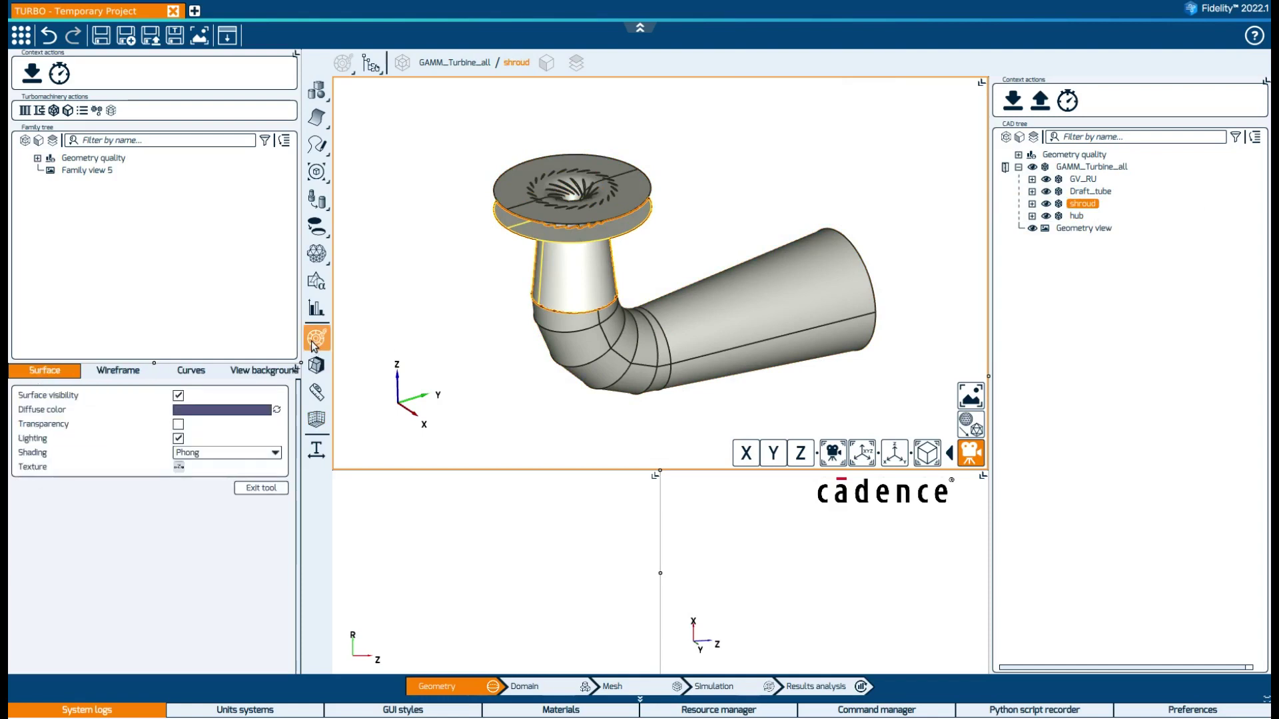
click(263, 413)
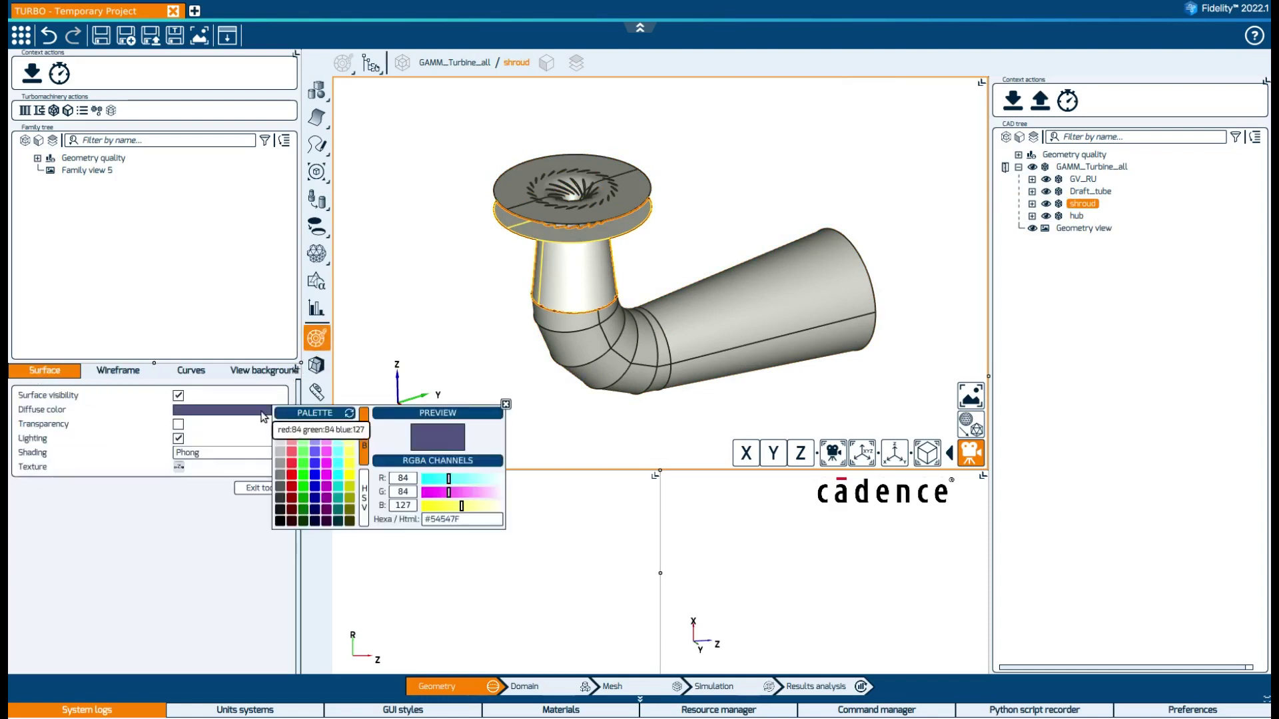
click(292, 469)
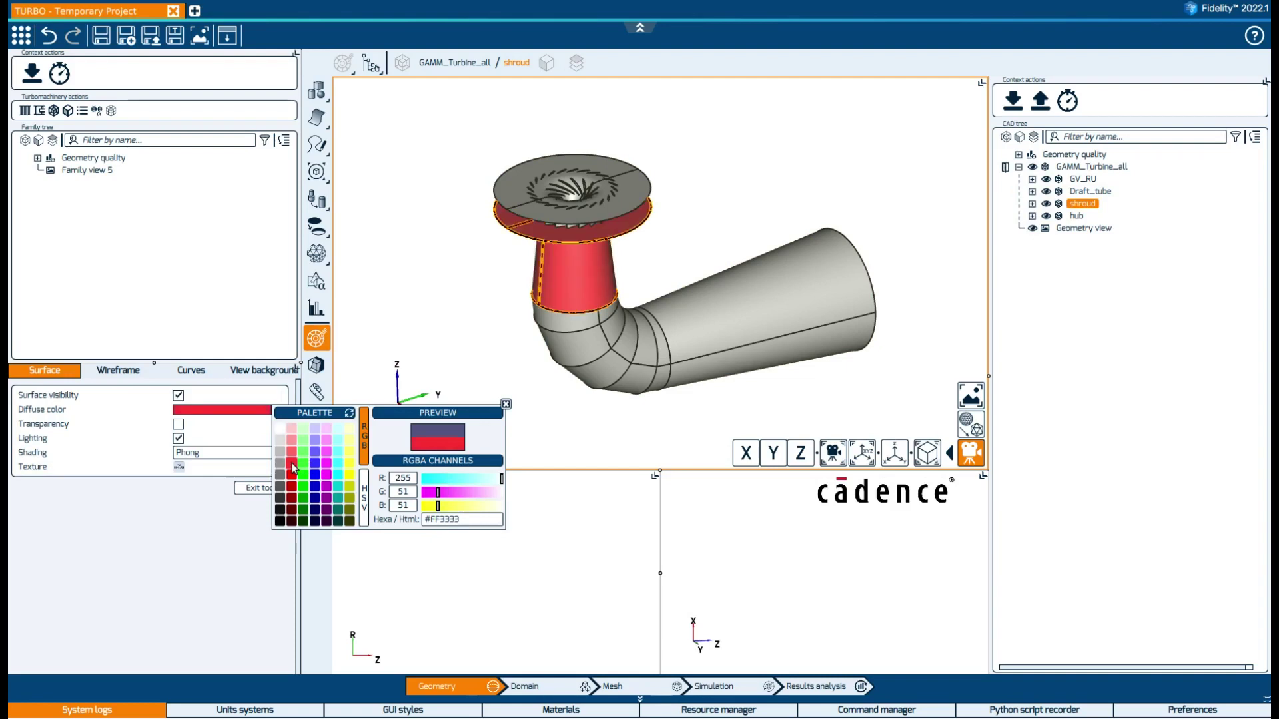
click(178, 424)
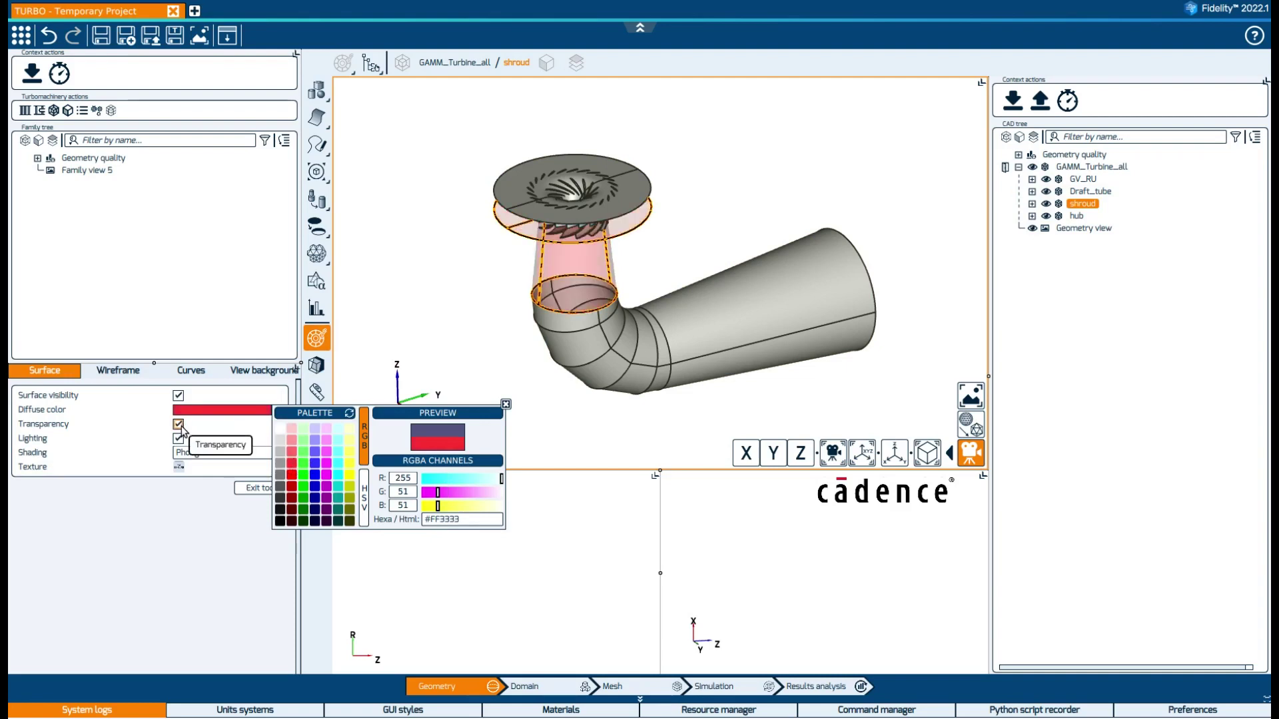
click(505, 405)
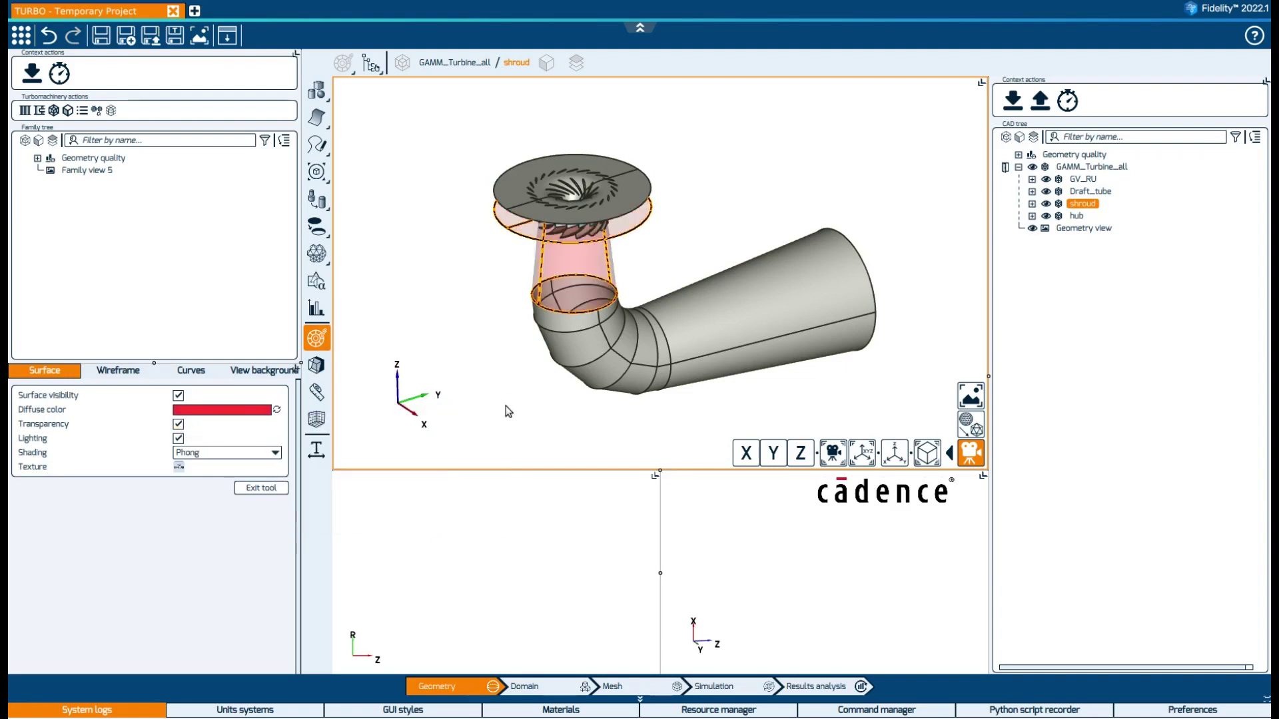
Undo the shroud's transparency and color changes and leave the appearance settings.
click(48, 35)
click(49, 35)
click(261, 487)
Extrude the Draft_tube's OUTLET surface outward with a 1 m offset and expand OUTLET to check its bodies.
middle_drag(793, 353, 622, 267)
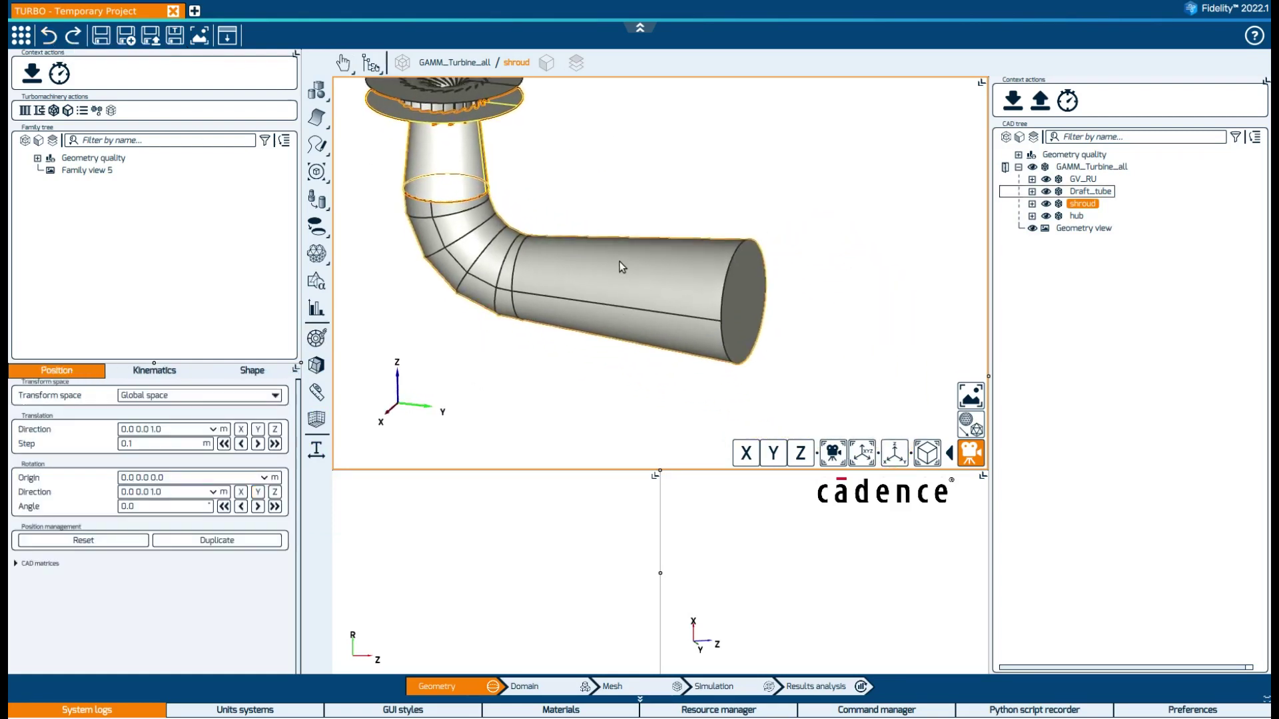
click(1032, 191)
click(1098, 228)
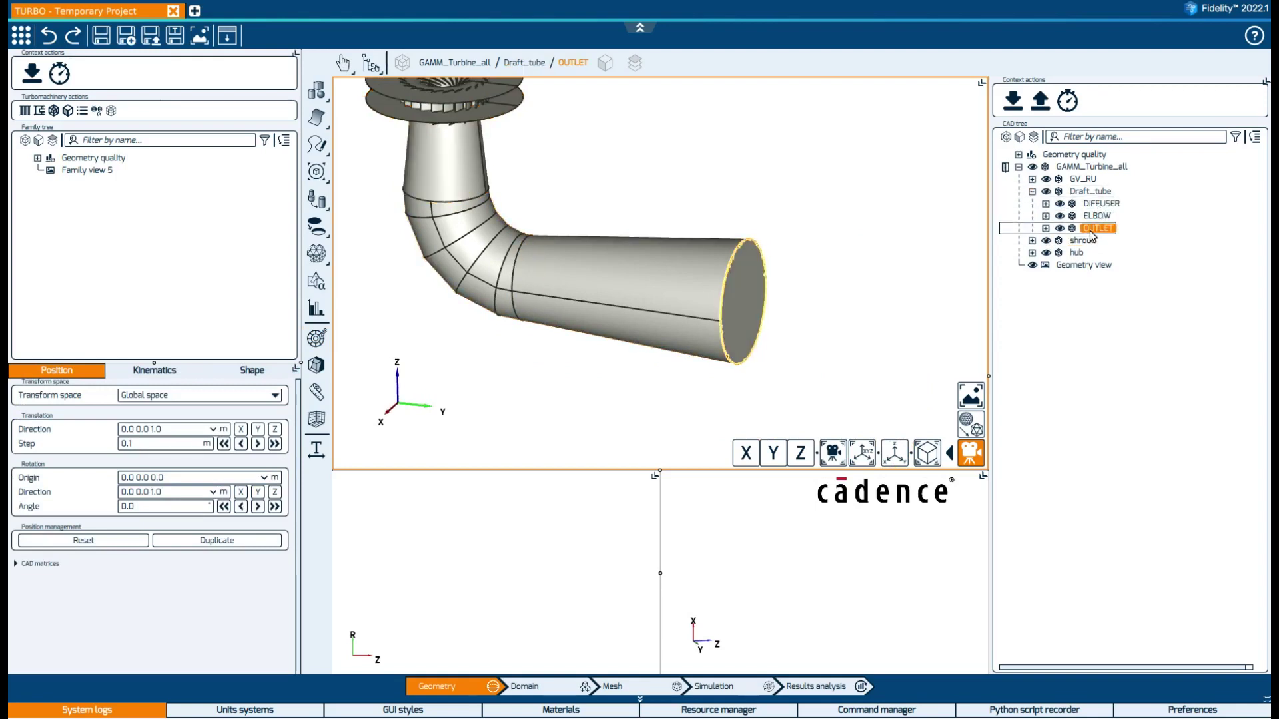
click(323, 202)
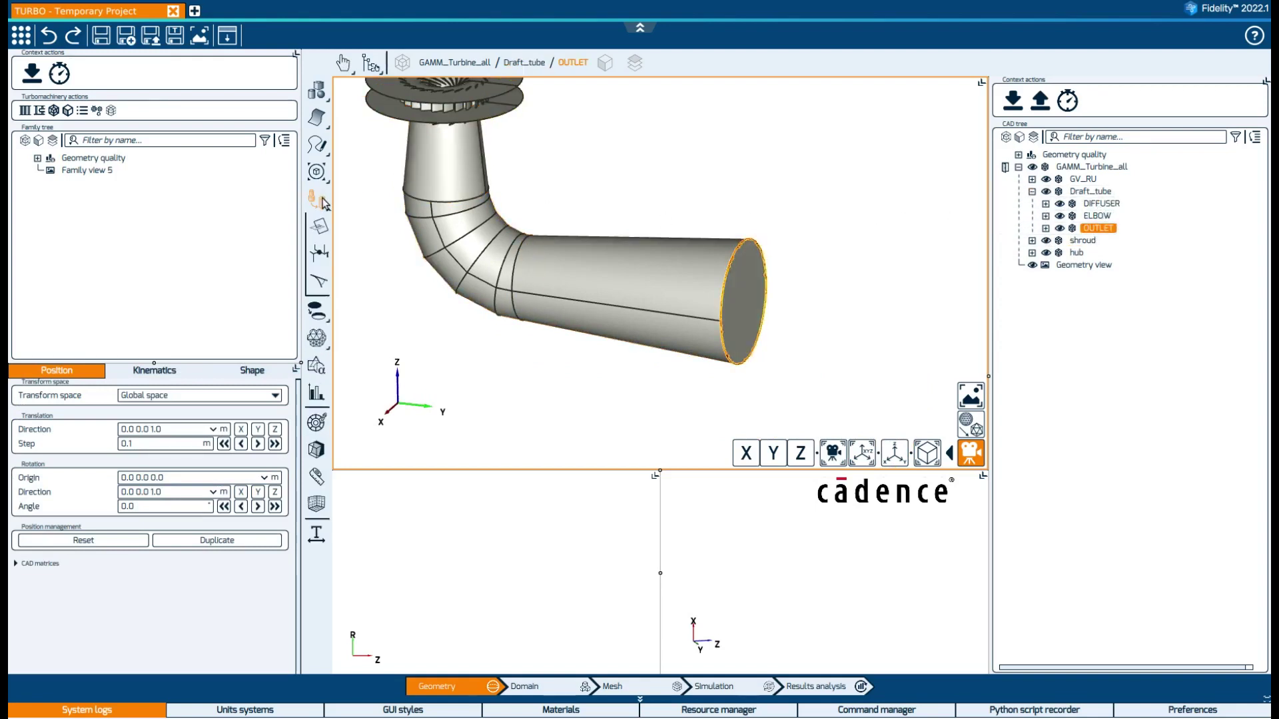
click(324, 177)
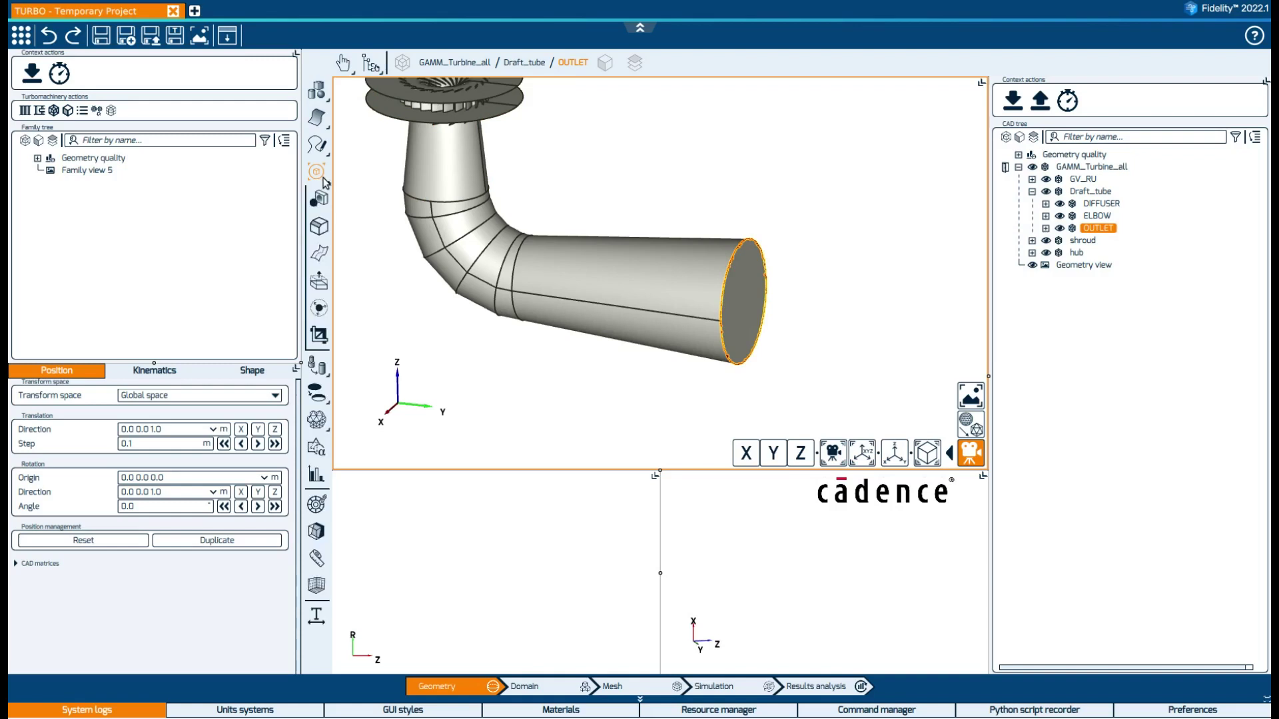
click(323, 287)
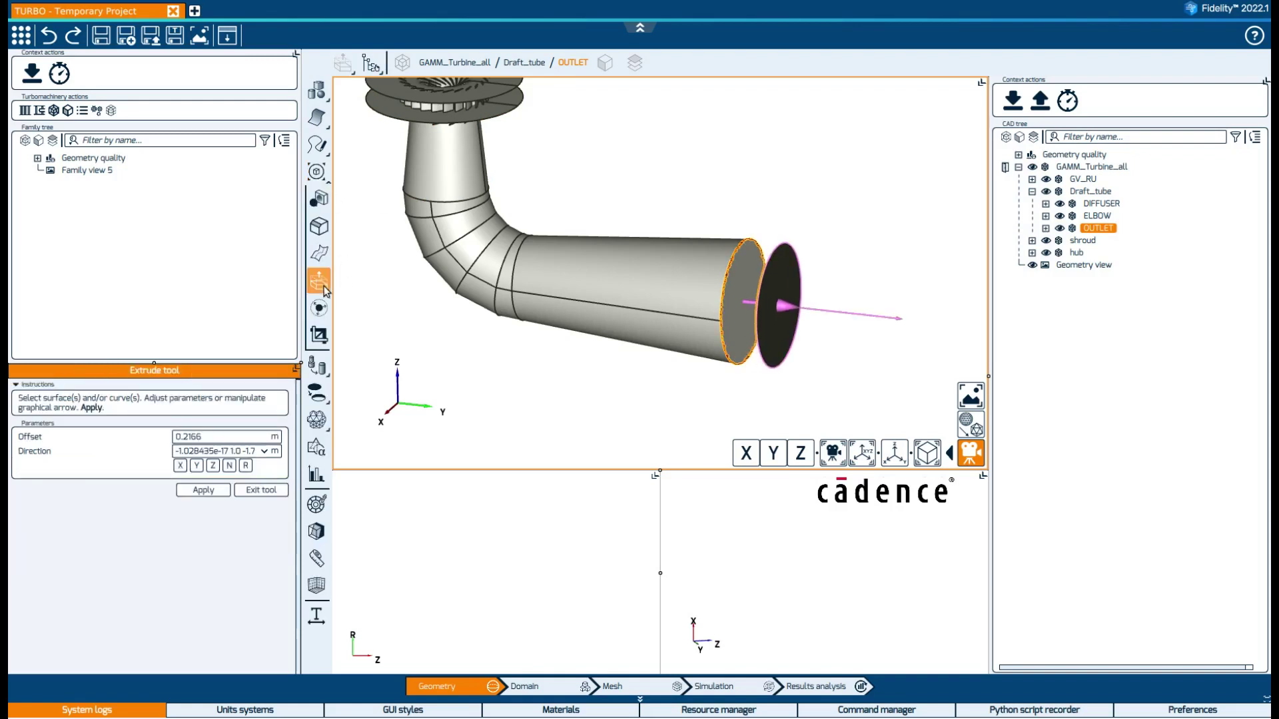
double_click(206, 438)
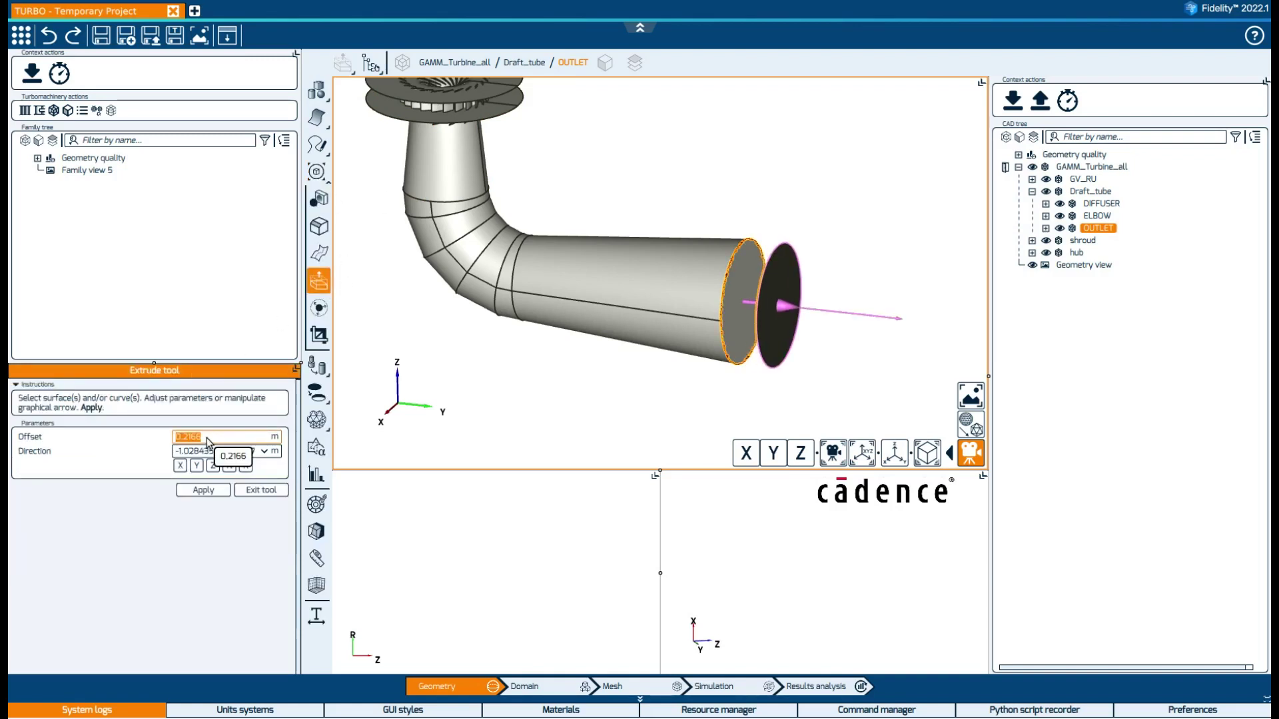
text(1)
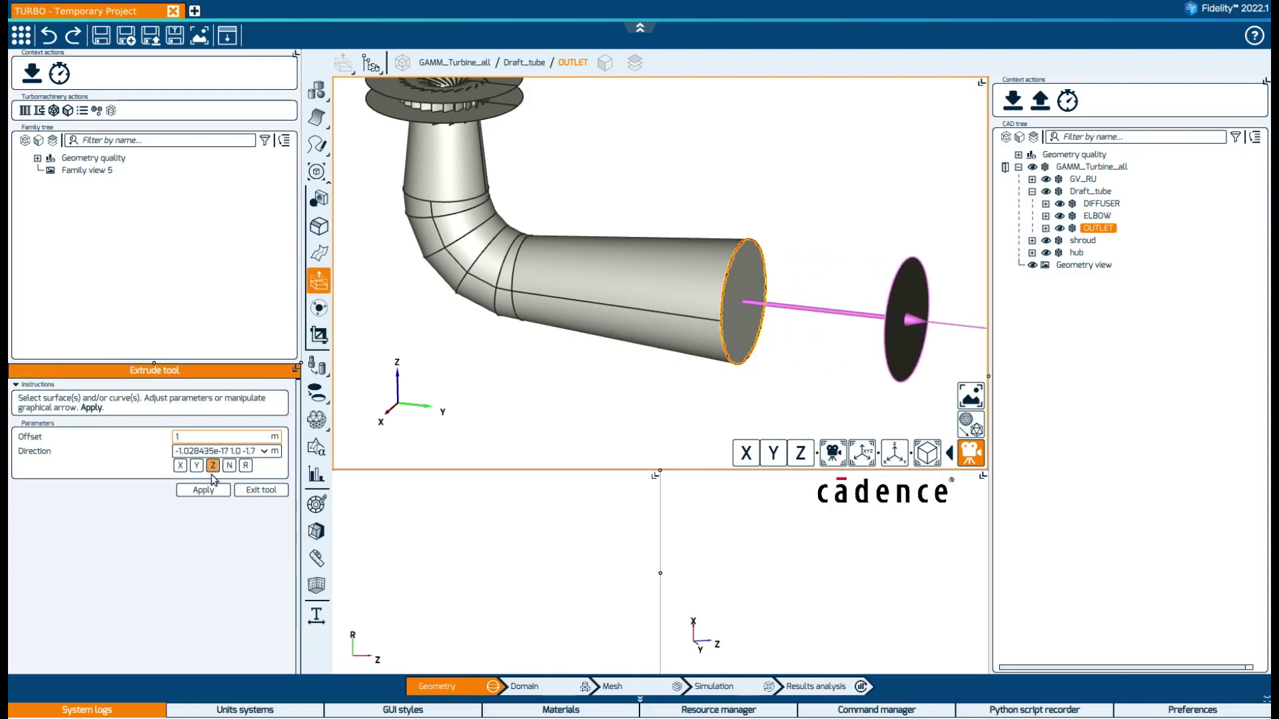
click(211, 492)
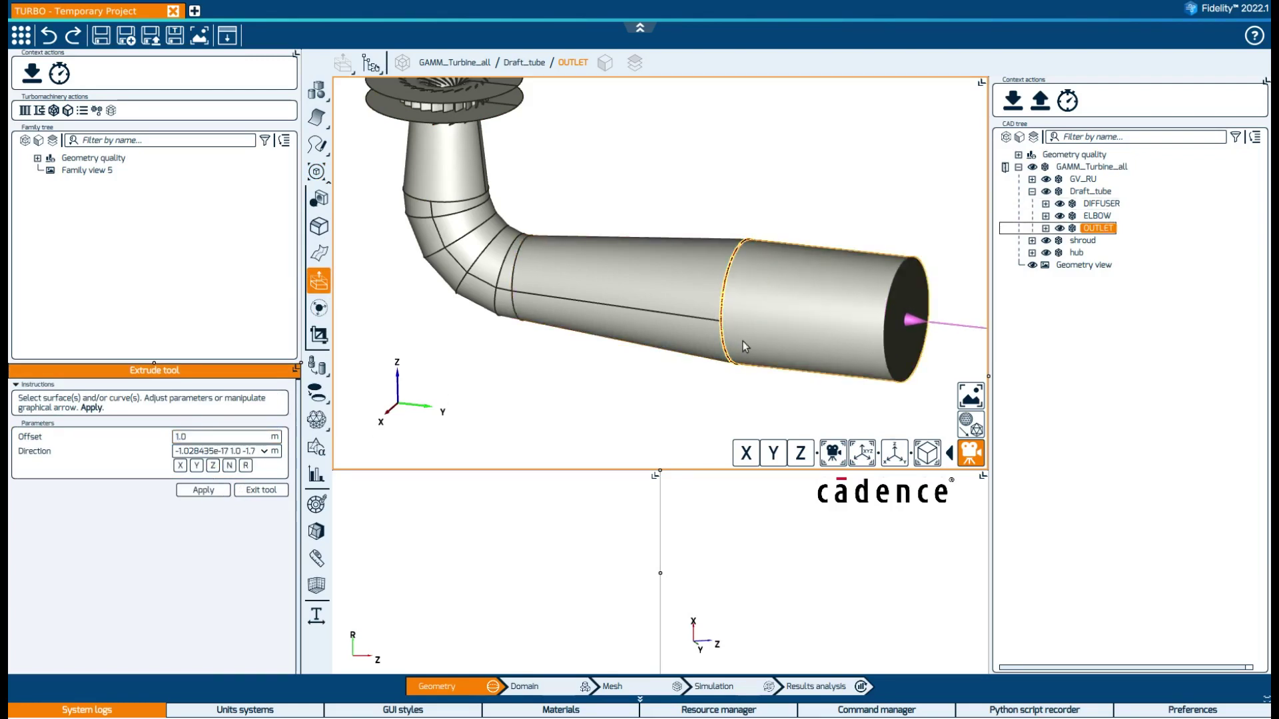
click(1045, 228)
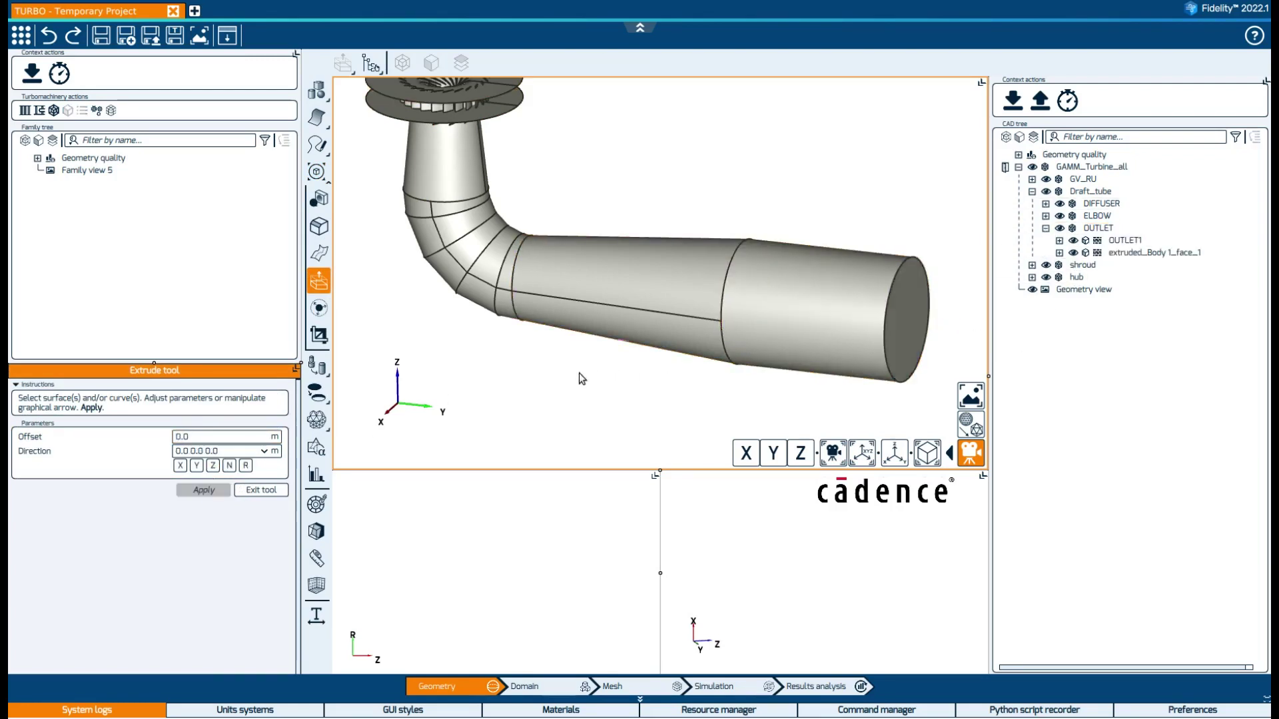
click(268, 490)
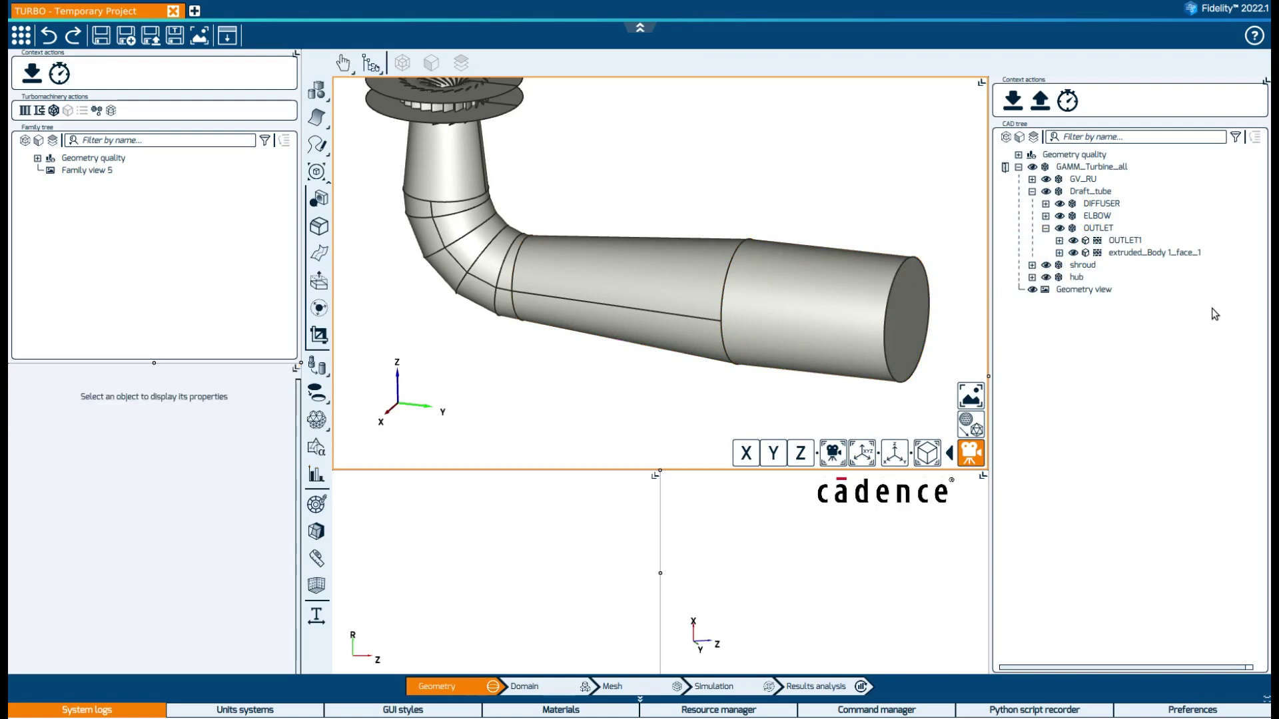
Delete the extruded body from the Draft_tube's OUTLET and fit the geometry in the default view orientation.
click(1149, 253)
right_click(1150, 253)
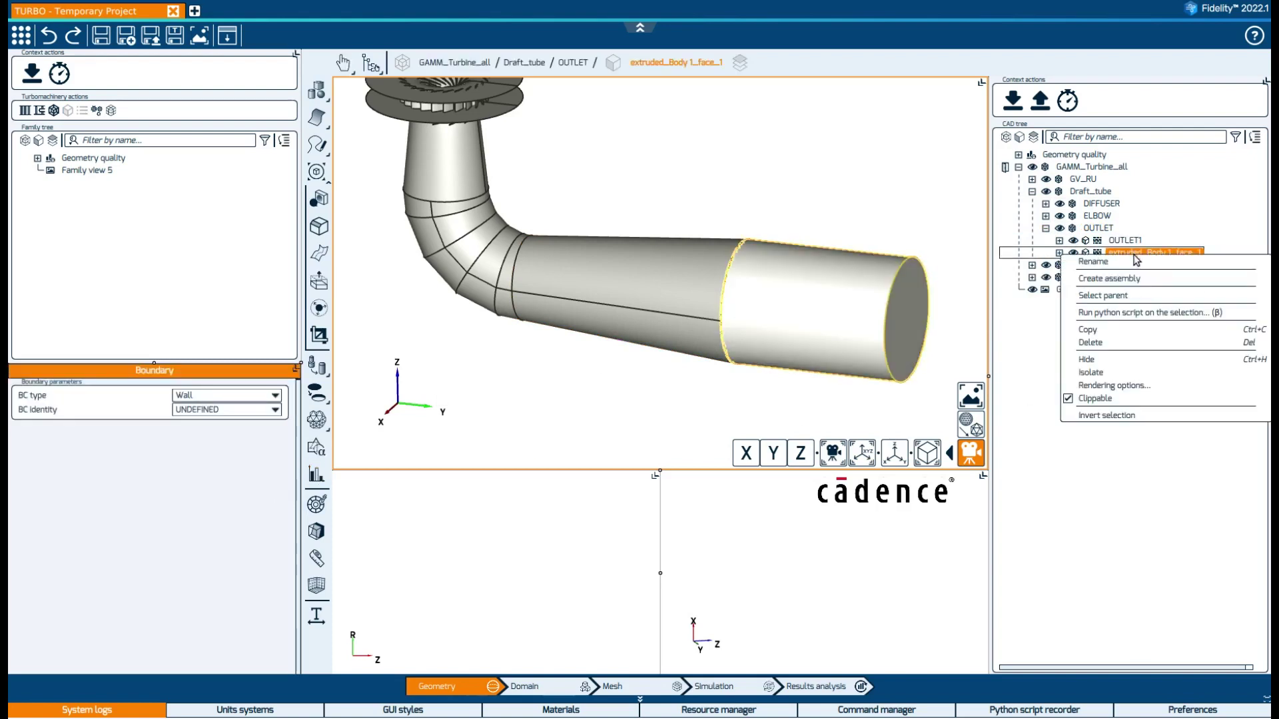
click(1149, 343)
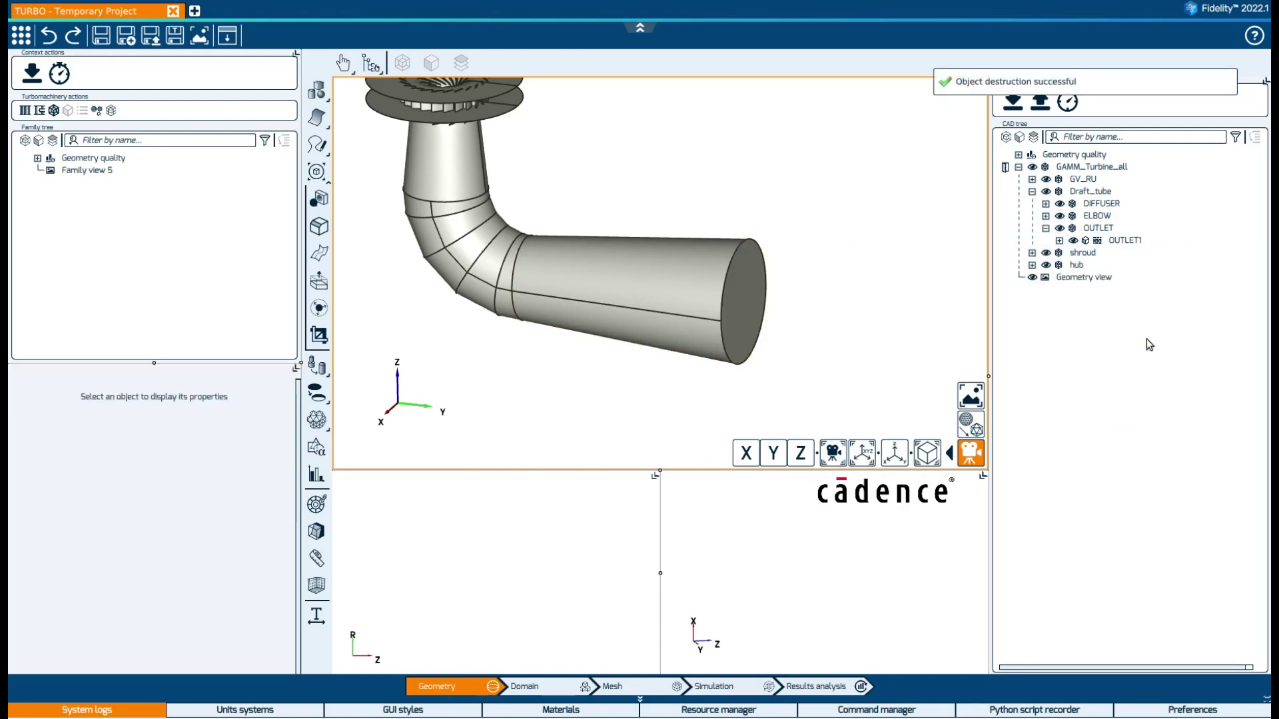
click(845, 460)
click(859, 456)
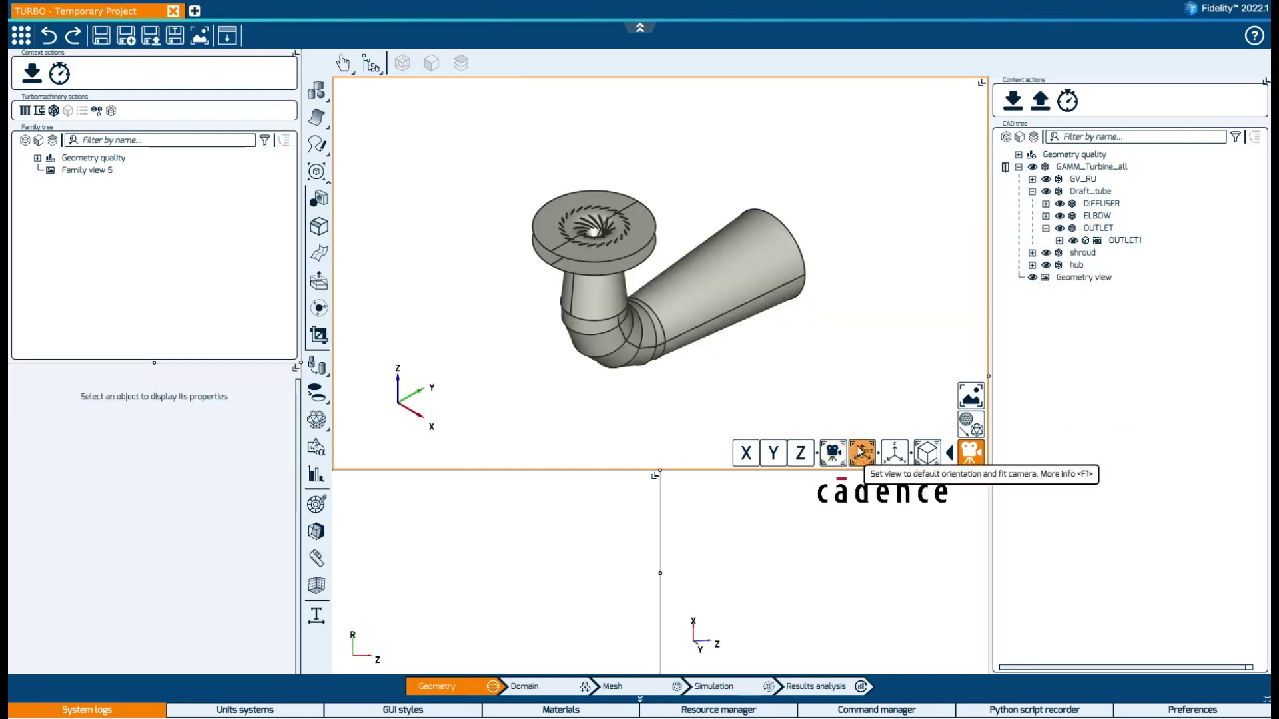
Split the DIFFUSER surface across its width along an ISO curve with locally conformal tessellation, and select the face at the outlet end.
click(318, 256)
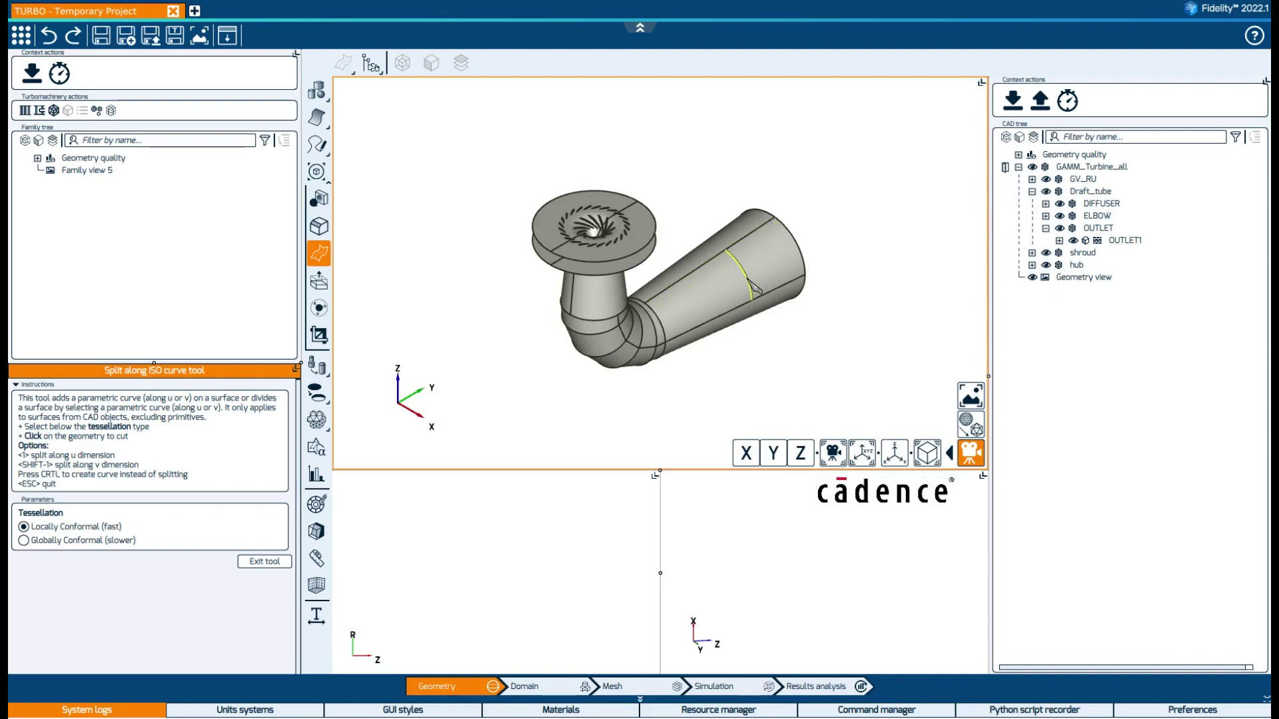
click(750, 282)
click(371, 63)
key(Escape)
click(783, 267)
click(463, 83)
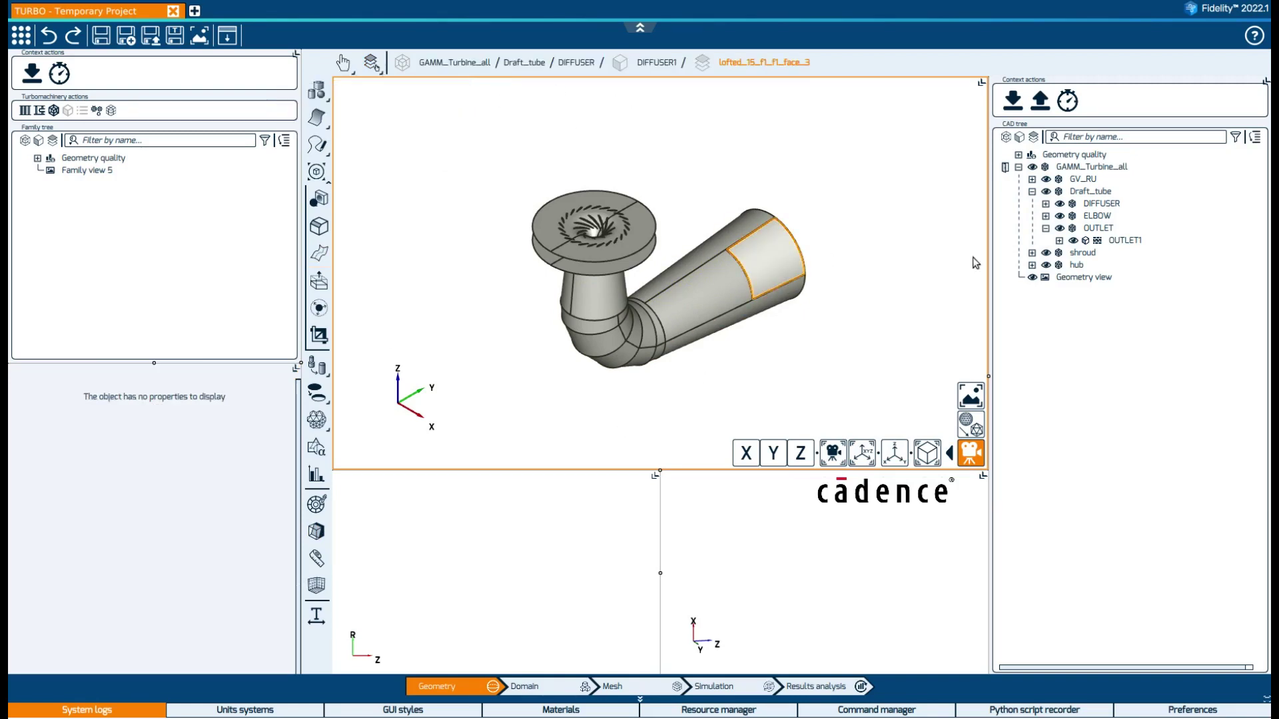
Collapse Draft_tube and create a cylinder primitive based on the selected GV_RU group.
click(1032, 191)
click(1083, 179)
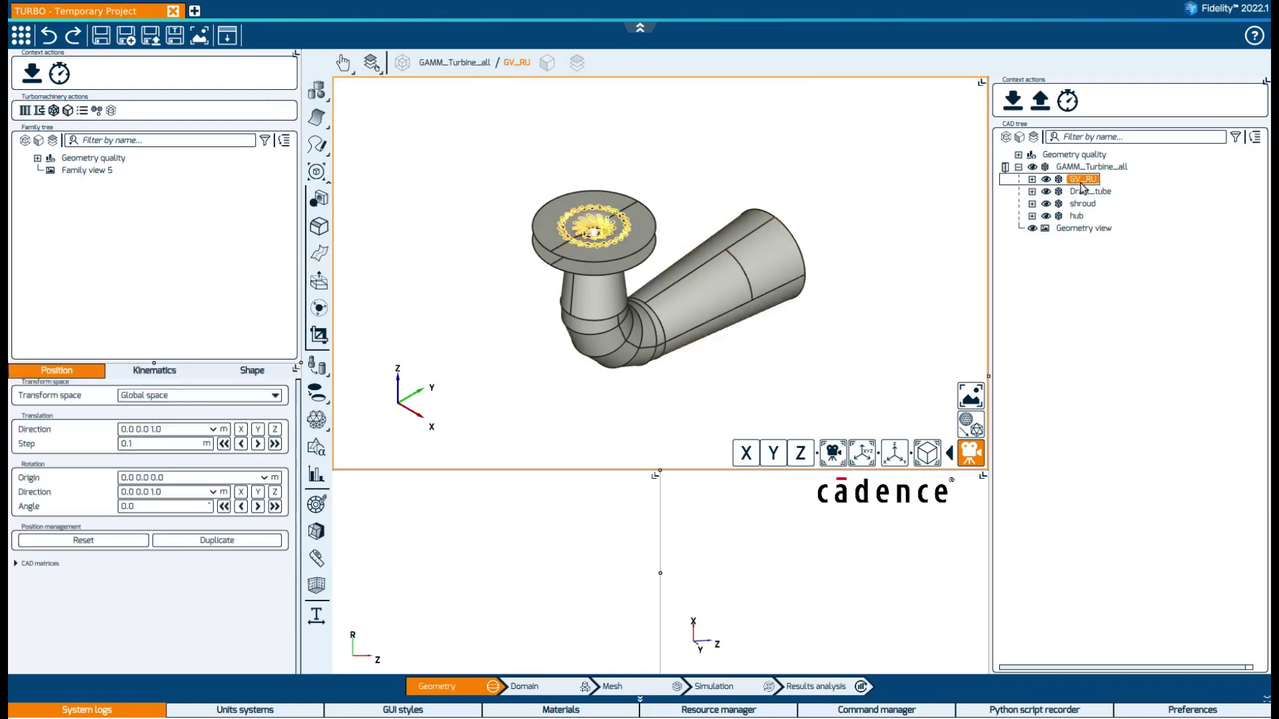
click(318, 118)
click(319, 172)
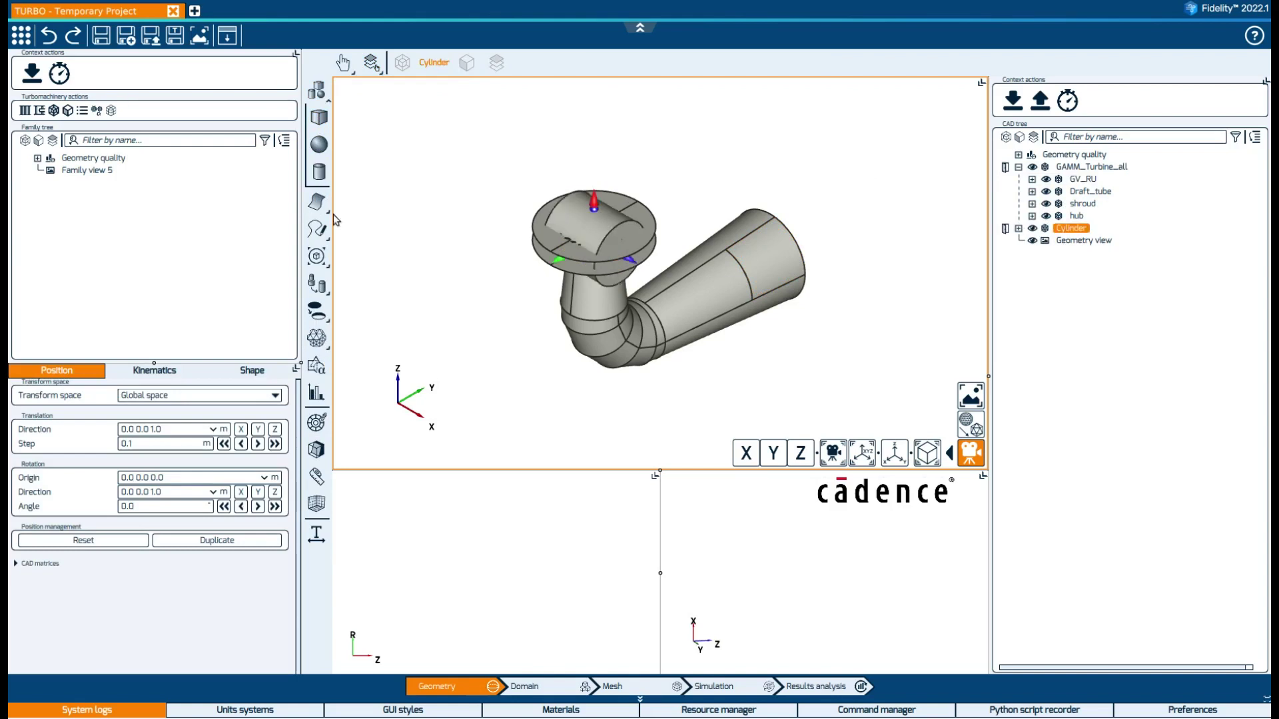
Set the cylinder's axis to 0 0 1 in its primitive shape parameters.
click(252, 371)
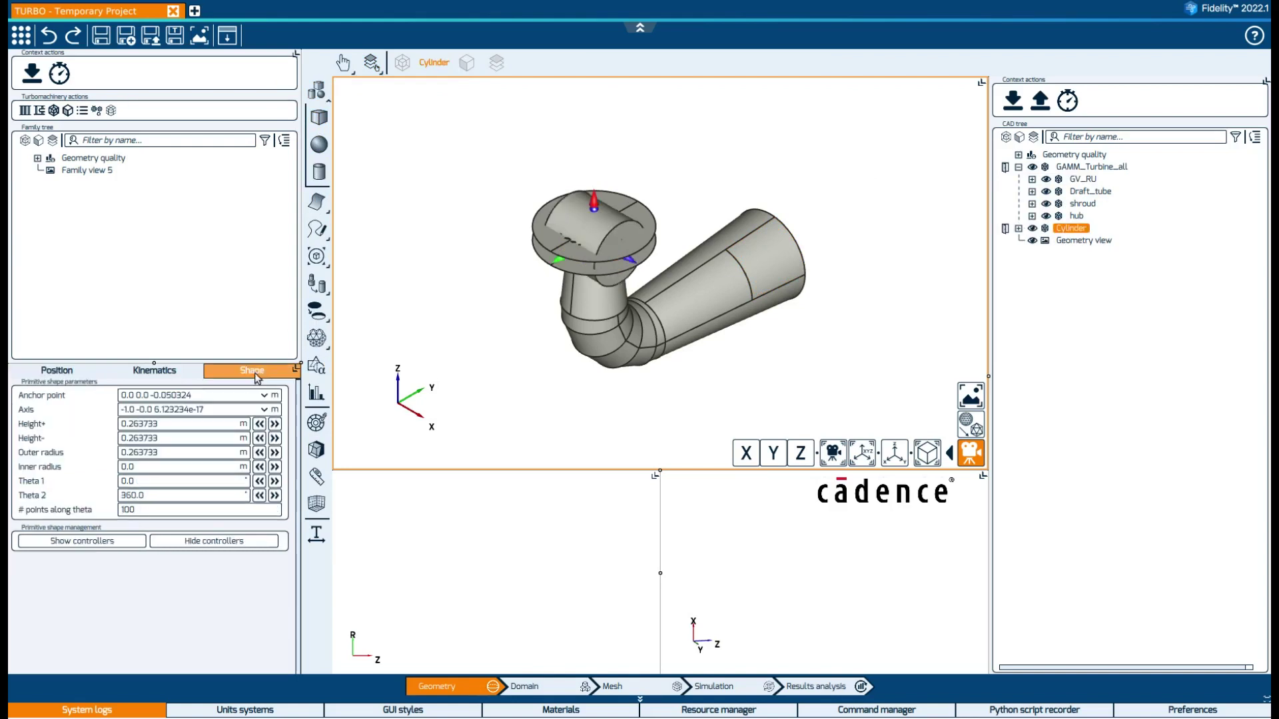
click(148, 412)
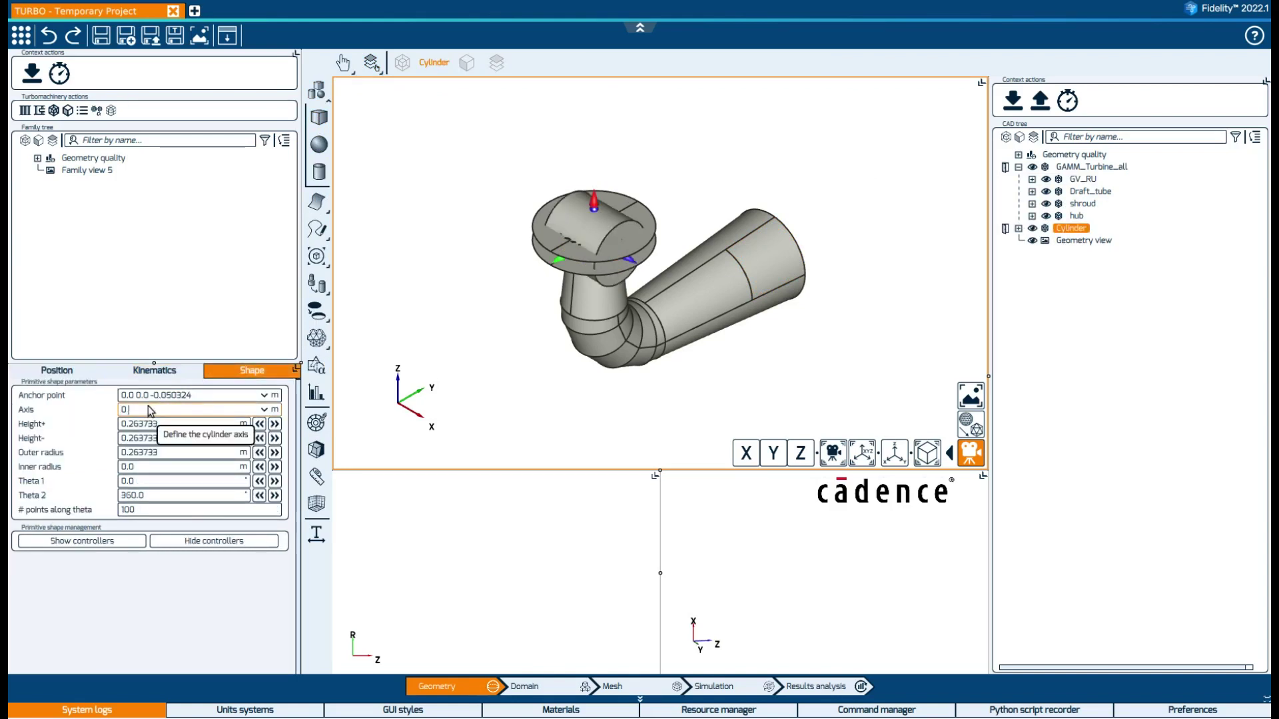
key(Return)
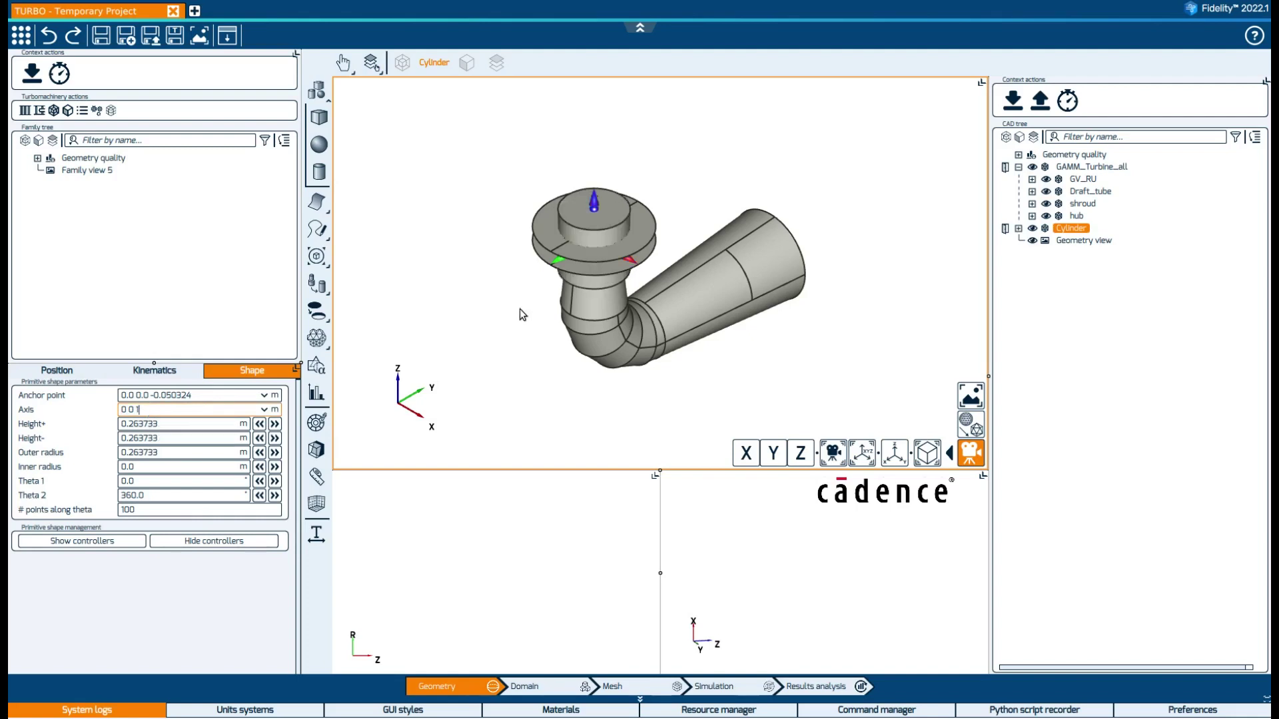
Stretch the cylinder upward and widen its radius freehand with its shape controllers until it encloses the turbine's inlet disc.
drag(594, 208, 588, 128)
middle_drag(588, 128, 620, 196)
drag(621, 195, 668, 206)
middle_drag(668, 206, 677, 321)
Rotate the cylinder about the global X axis in 10° steps and move it along Z in 0.1 m steps.
click(56, 370)
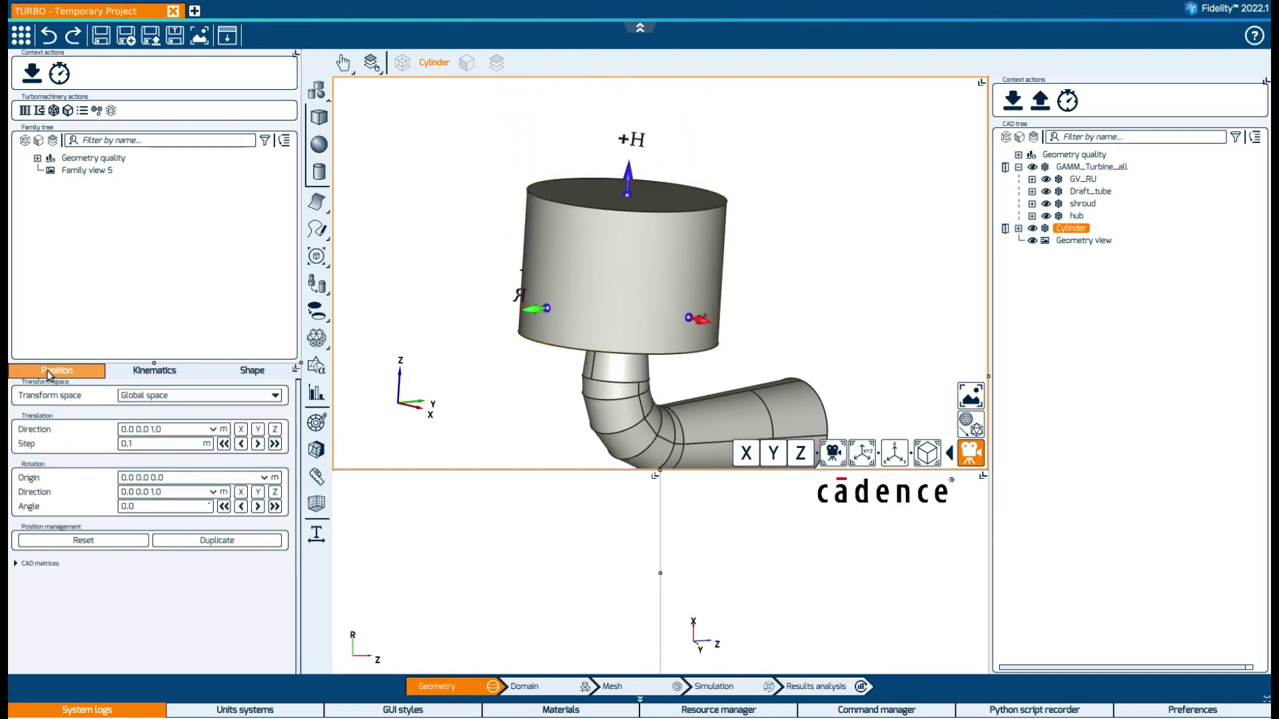
click(241, 491)
click(202, 512)
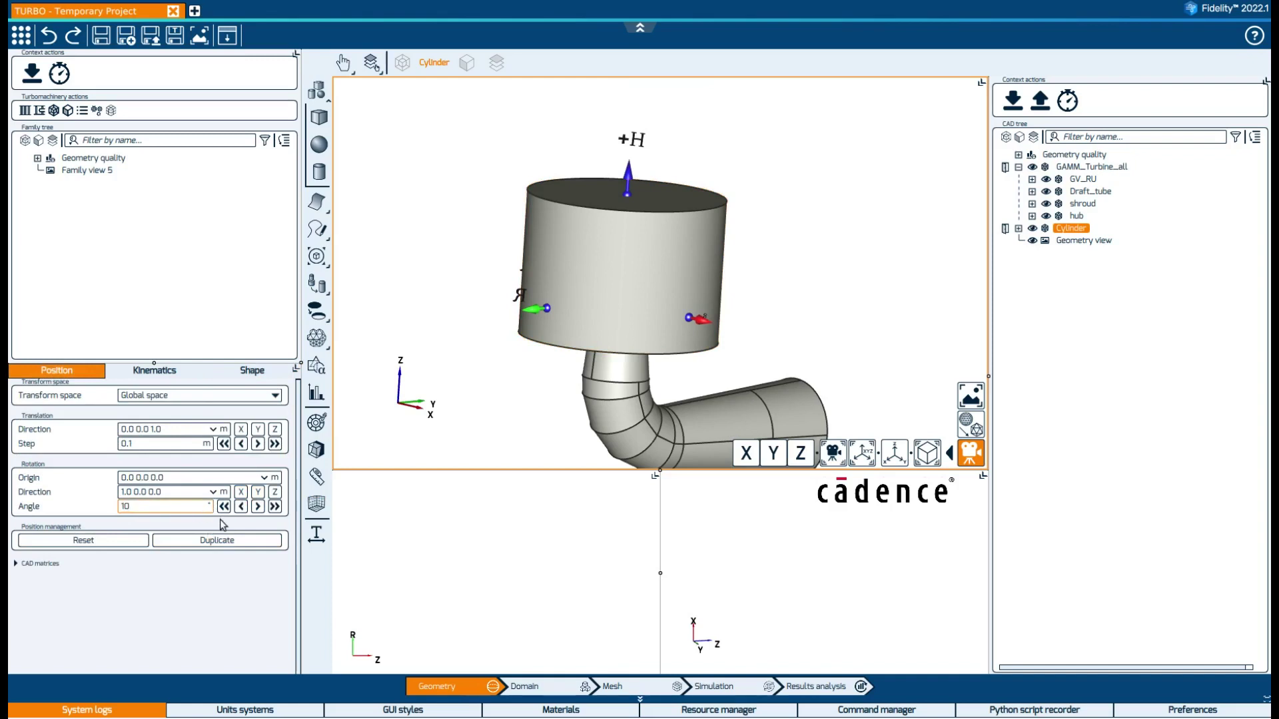
click(257, 506)
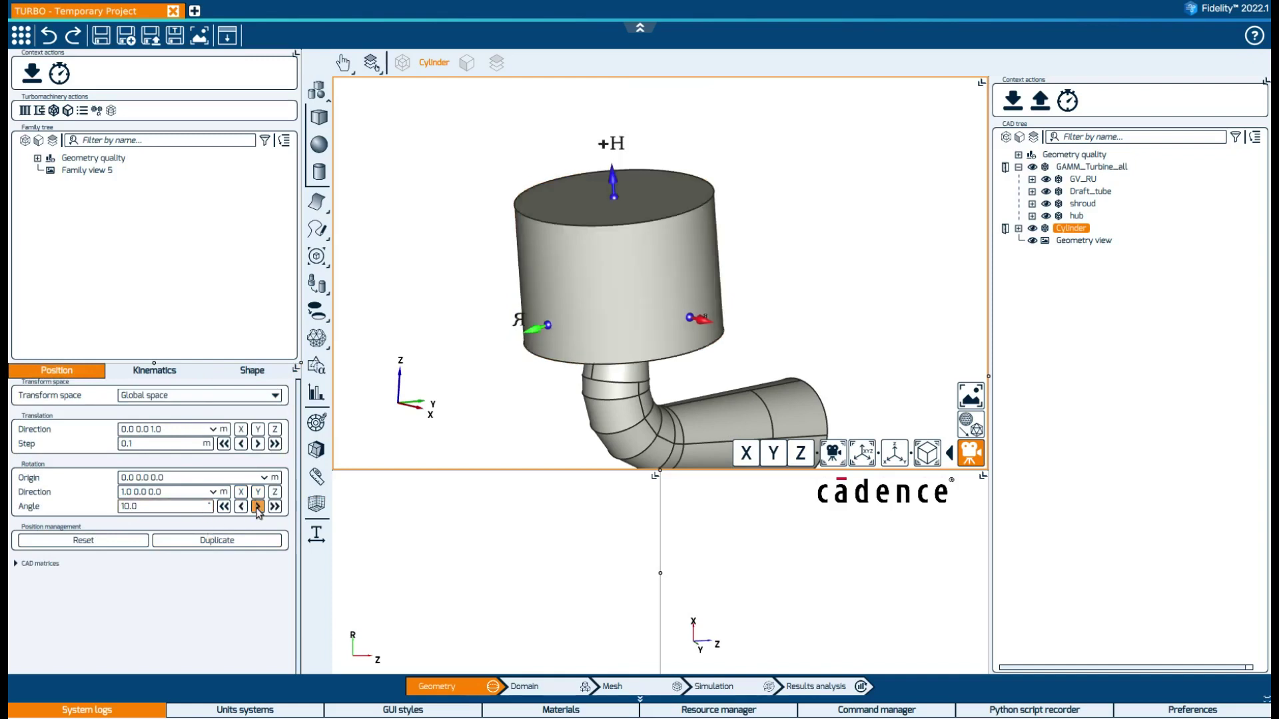
click(257, 444)
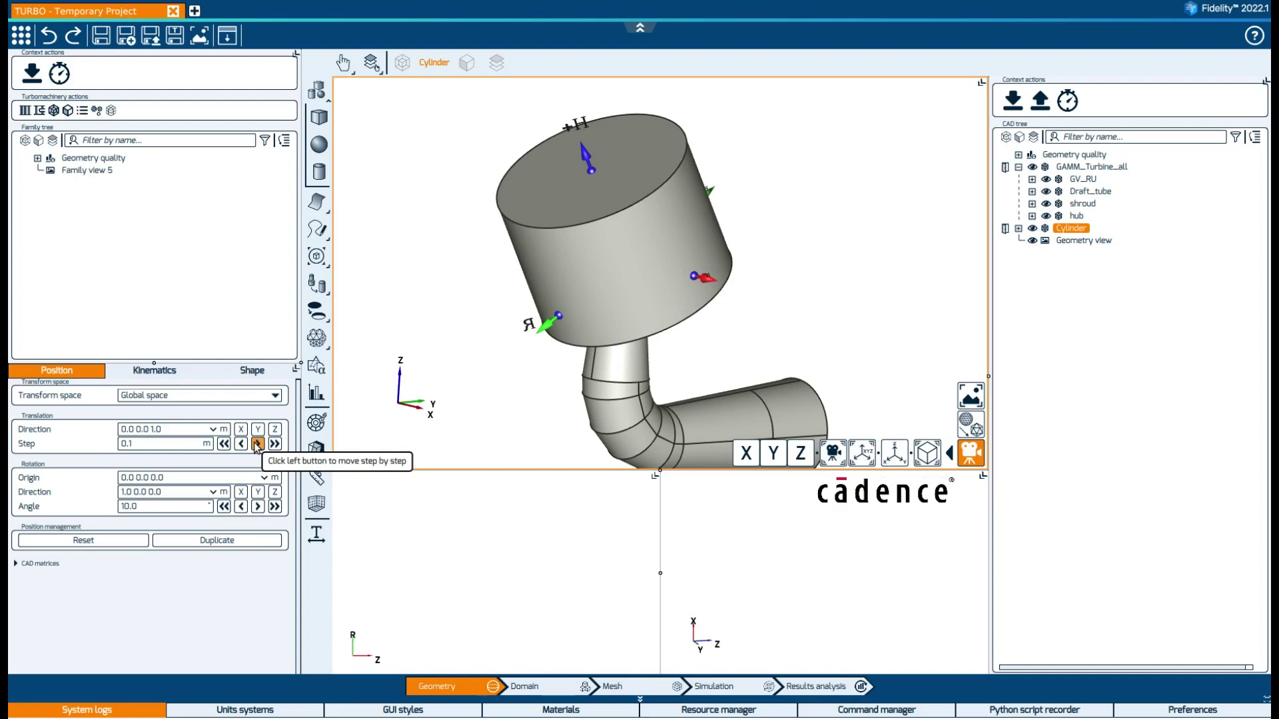
Look through the geometry tool groups for creating surfaces and curves and for modifying existing geometry.
click(317, 90)
click(319, 118)
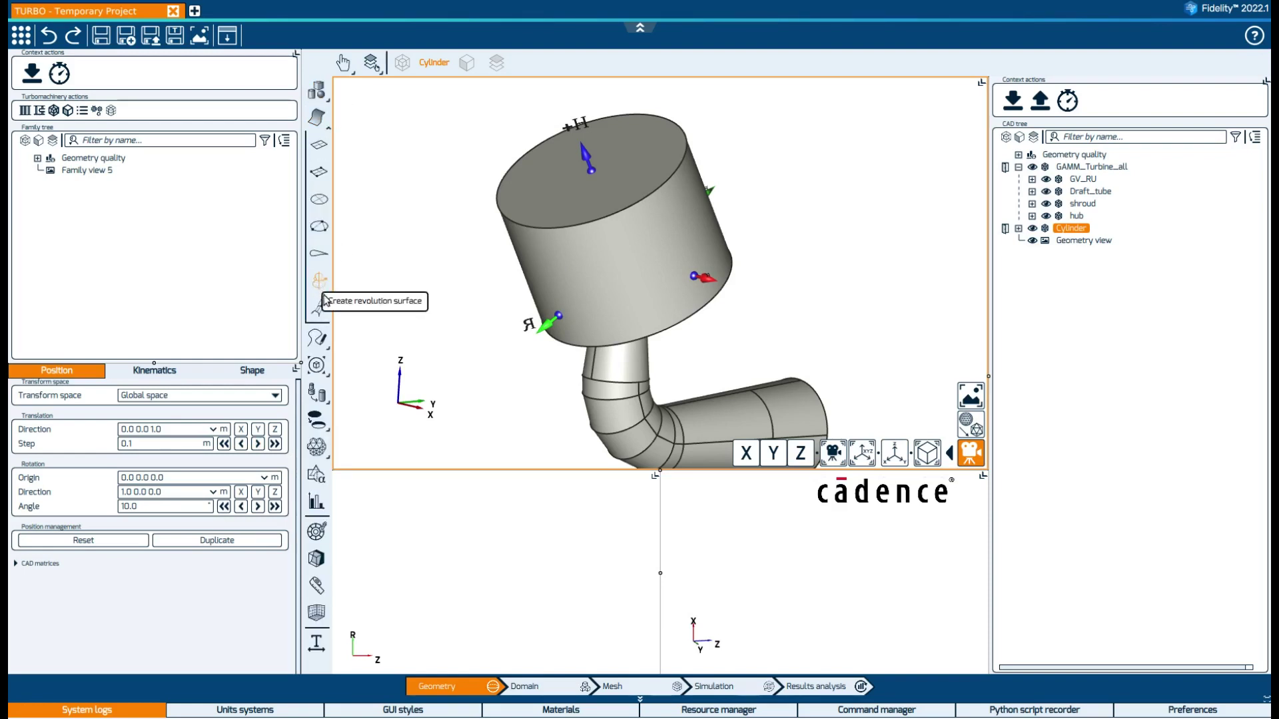
click(324, 123)
click(325, 128)
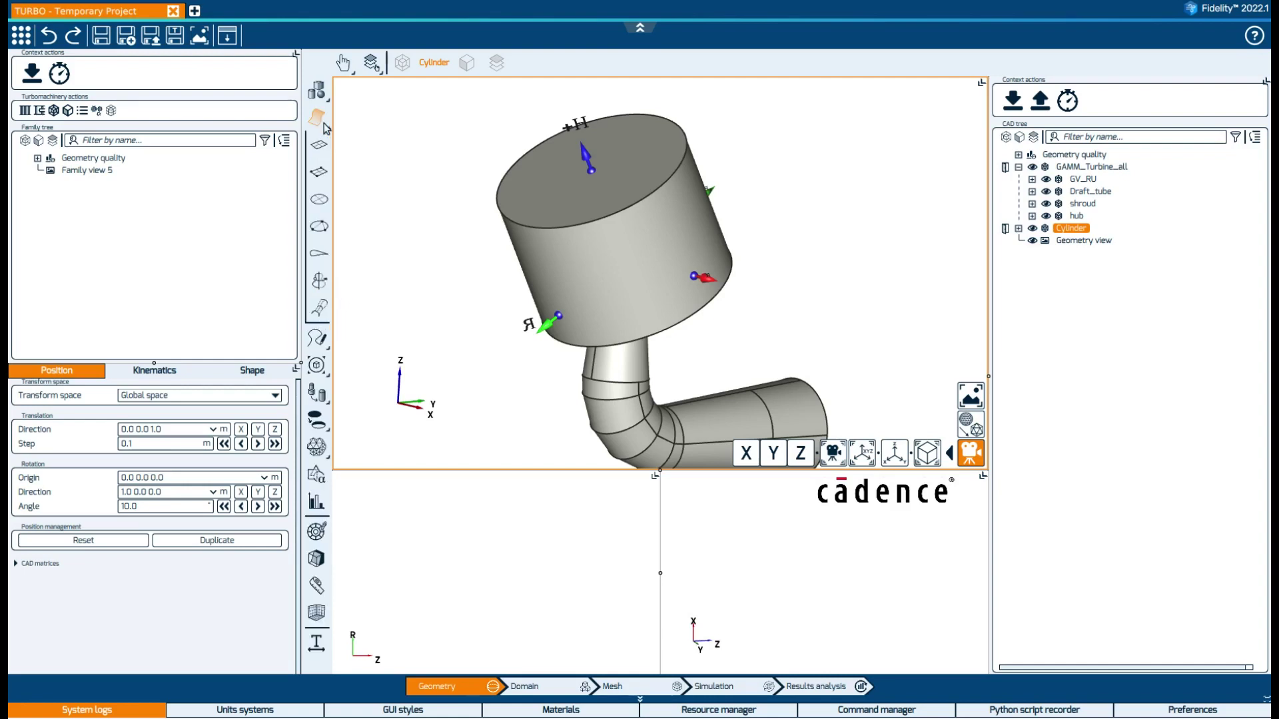
click(324, 123)
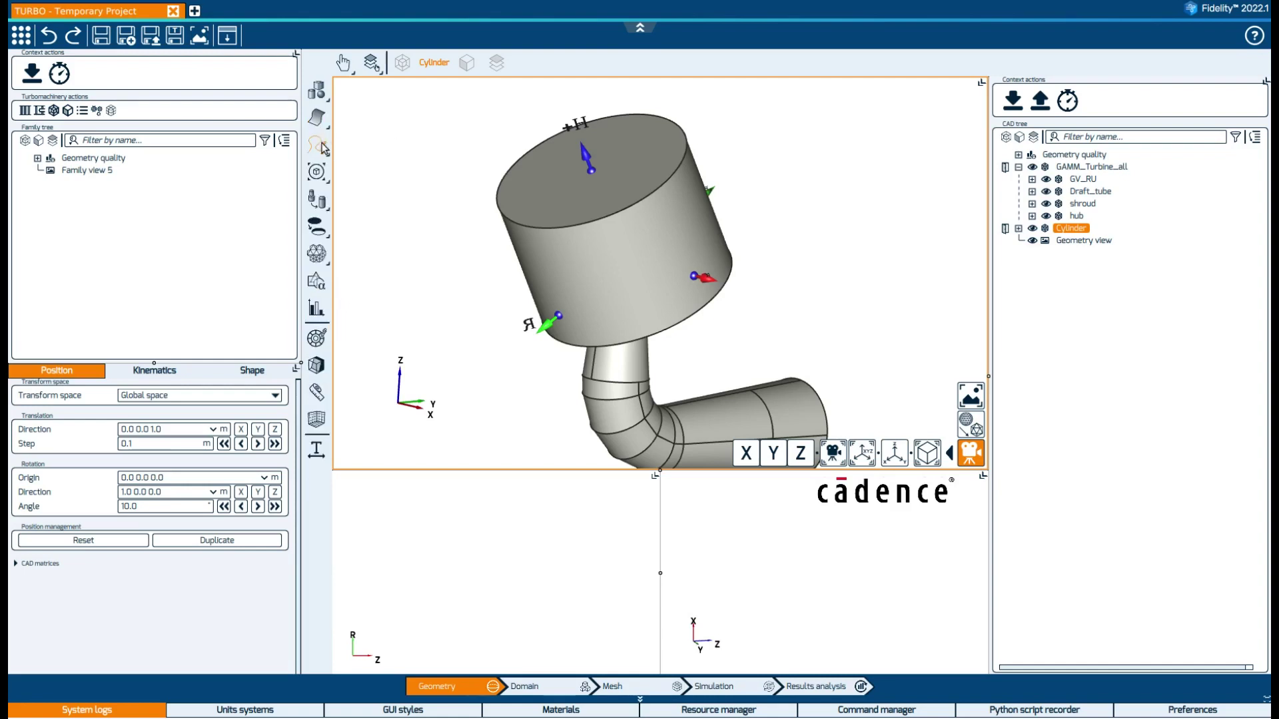
click(316, 206)
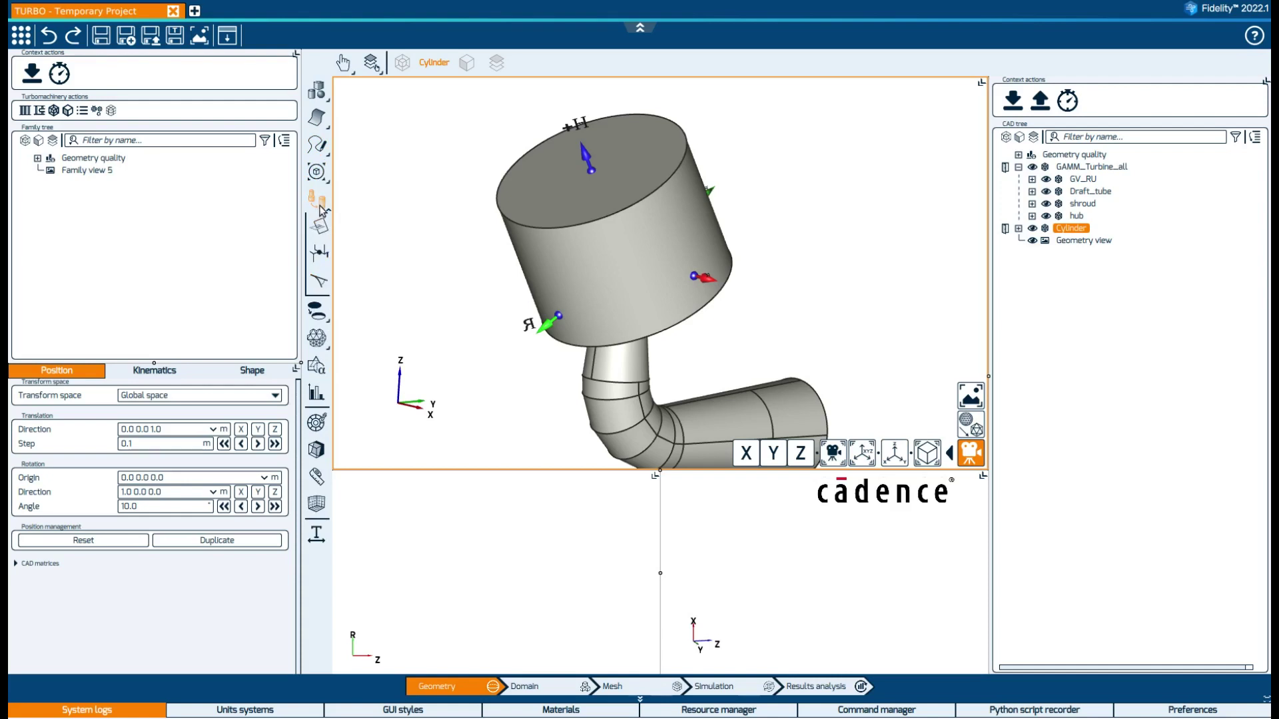
click(320, 229)
click(322, 238)
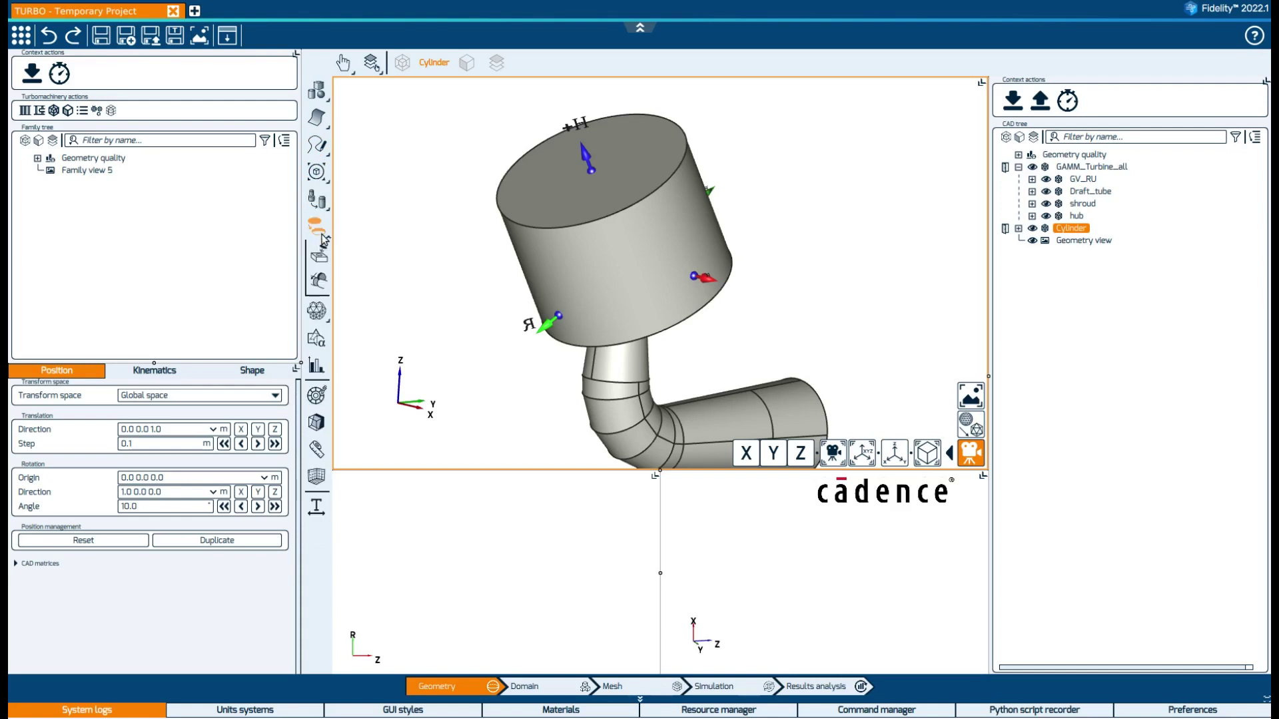